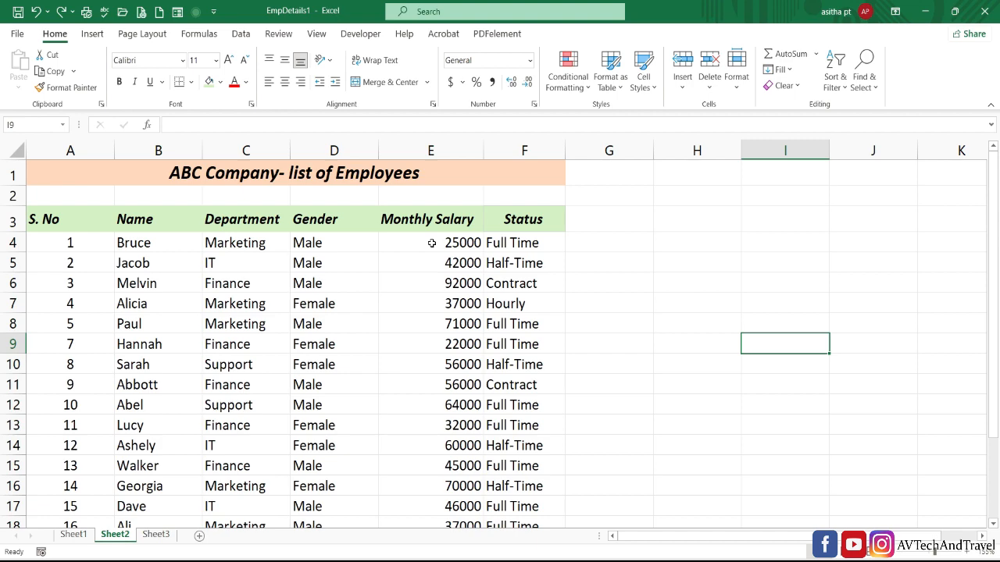
- Highlight the Monthly Salary values in E4:E22 that are greater than 50000 with Red Text
left_click_drag(432, 243, 448, 480)
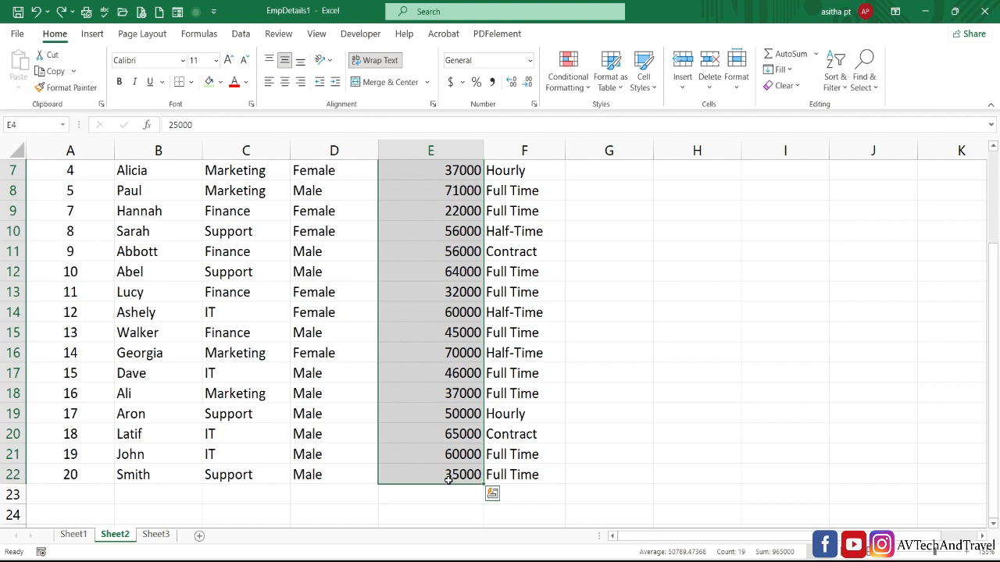
left_click(573, 87)
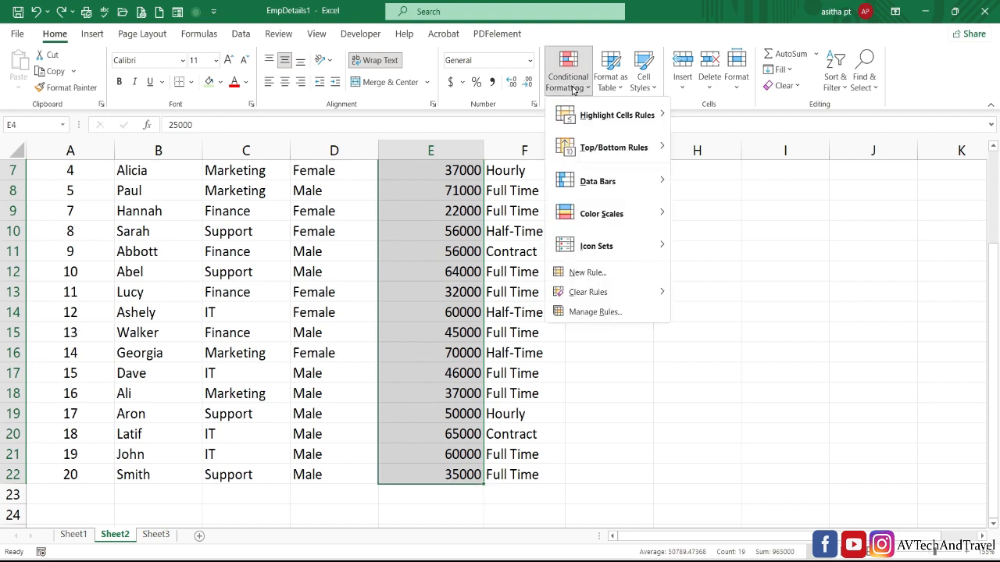
mouse_move(613, 119)
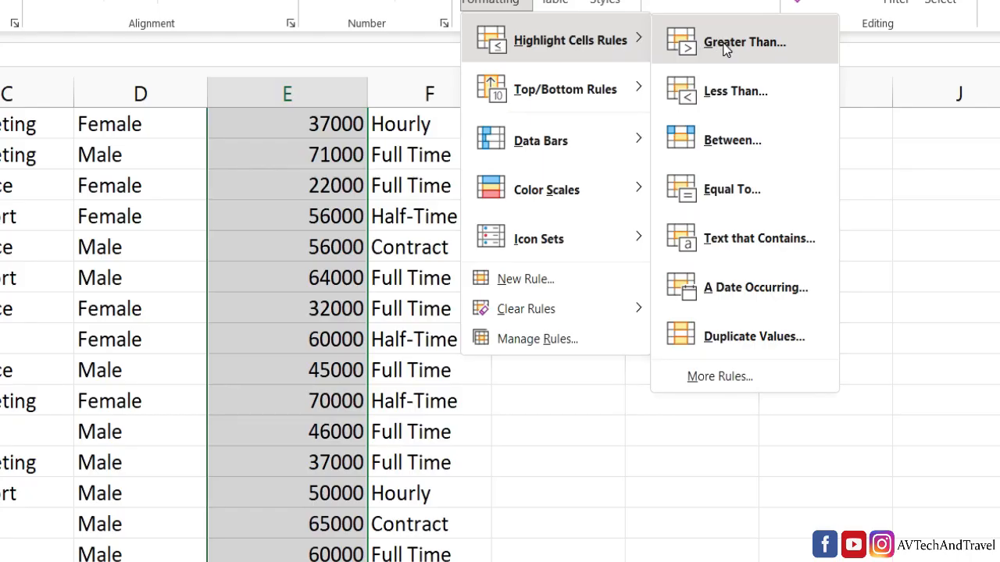
left_click(725, 43)
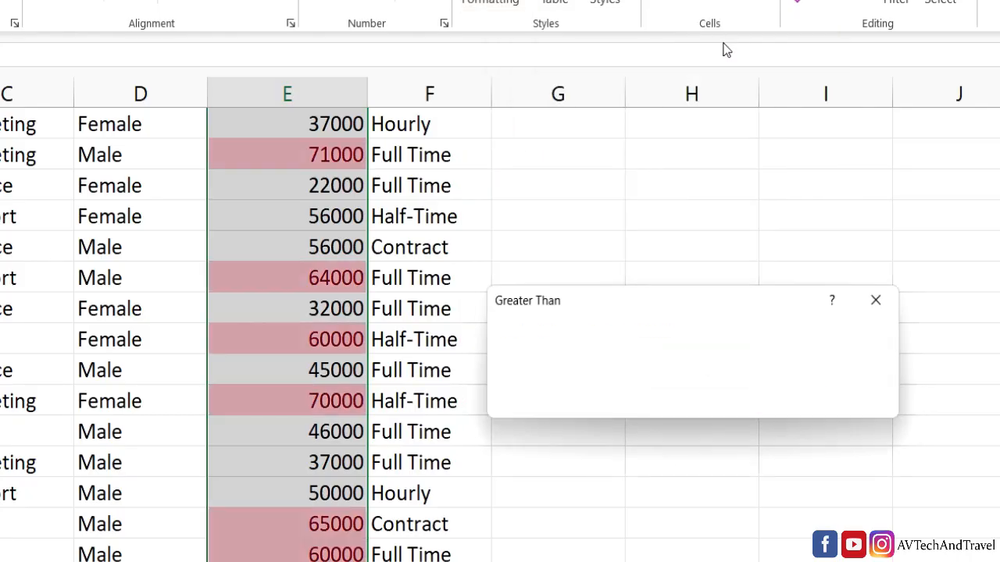
type("5000")
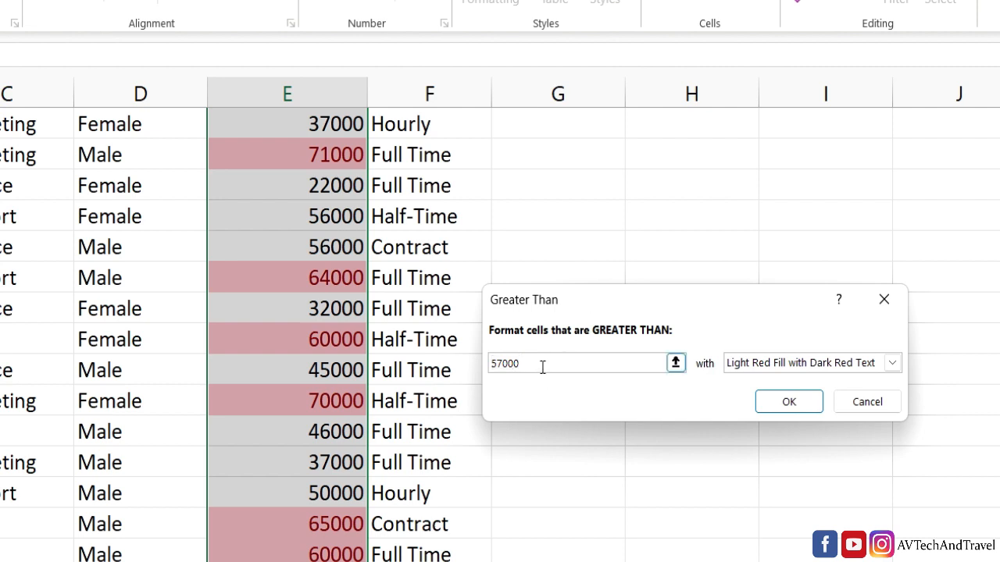
type("0")
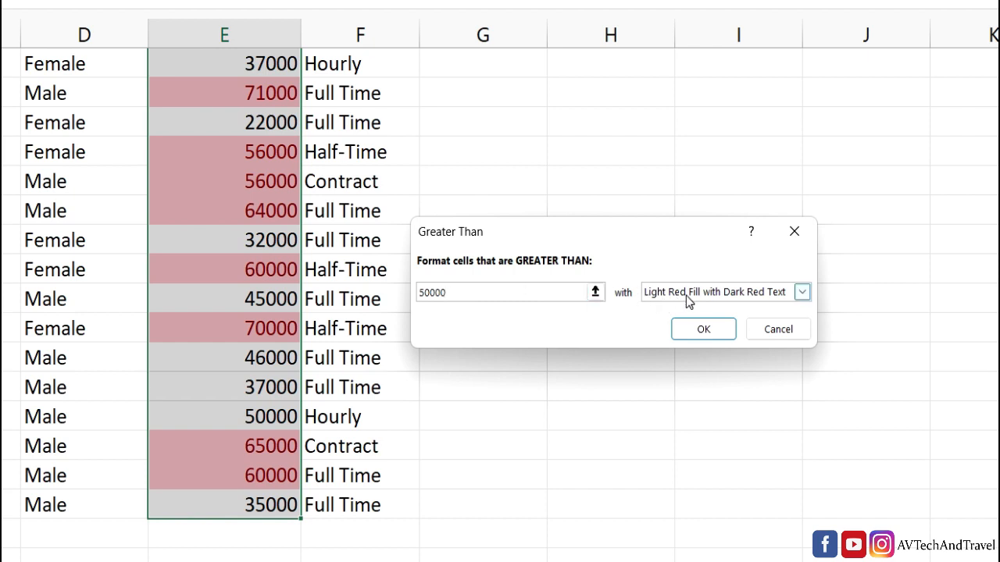
left_click(802, 291)
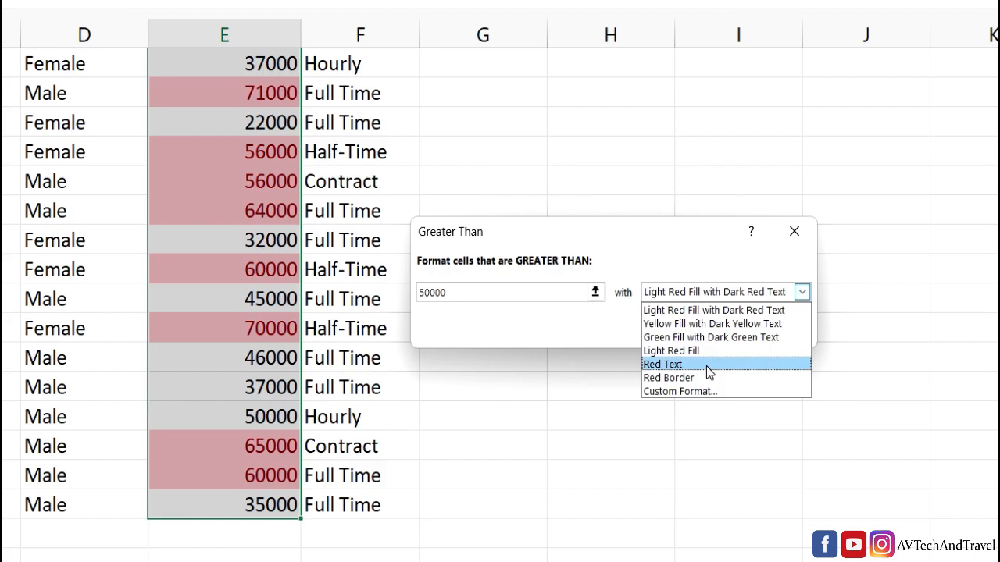
left_click(707, 367)
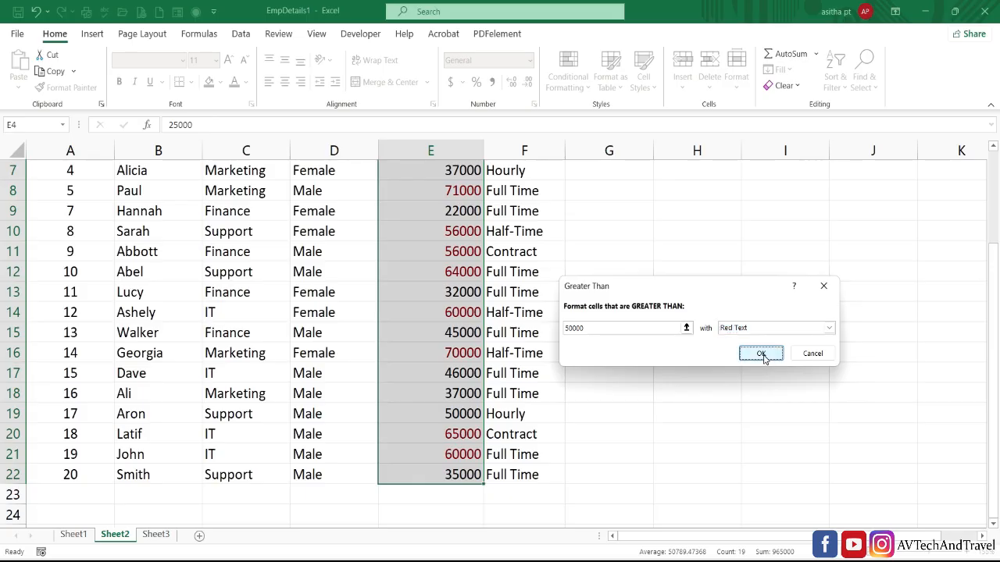
left_click(761, 354)
left_click(763, 353)
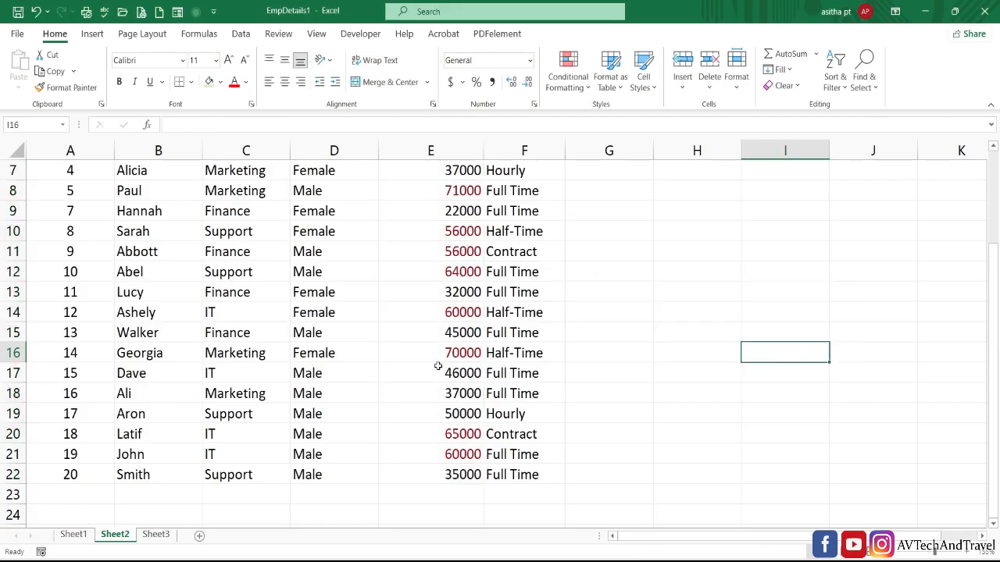
left_click_drag(997, 286, 997, 258)
left_click(479, 244)
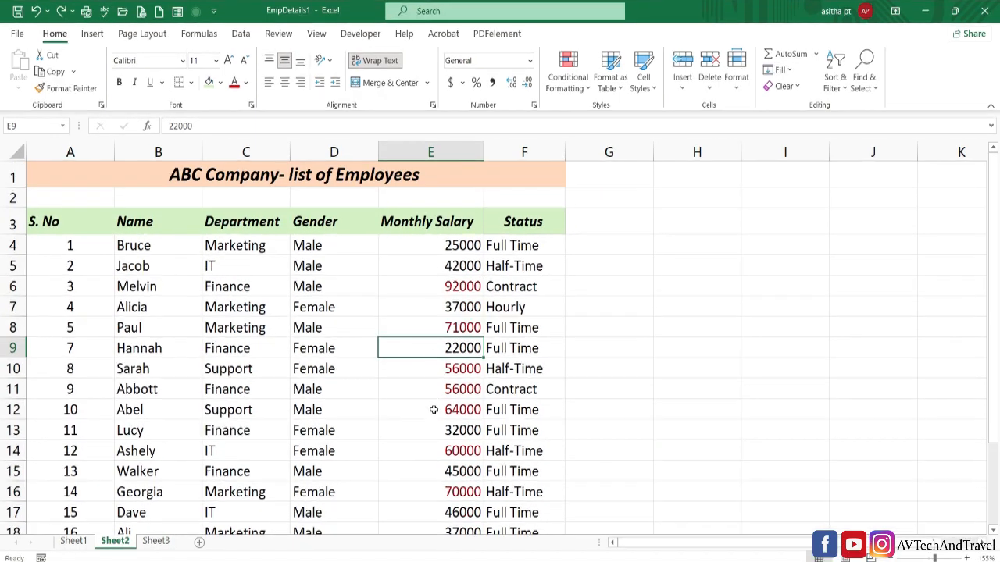
left_click(572, 86)
mouse_move(618, 116)
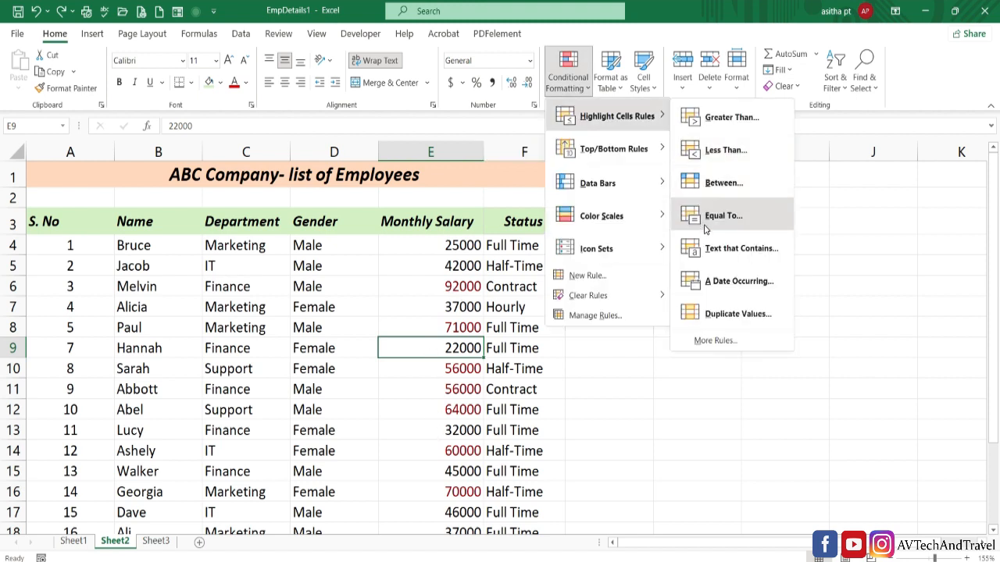
left_click(714, 185)
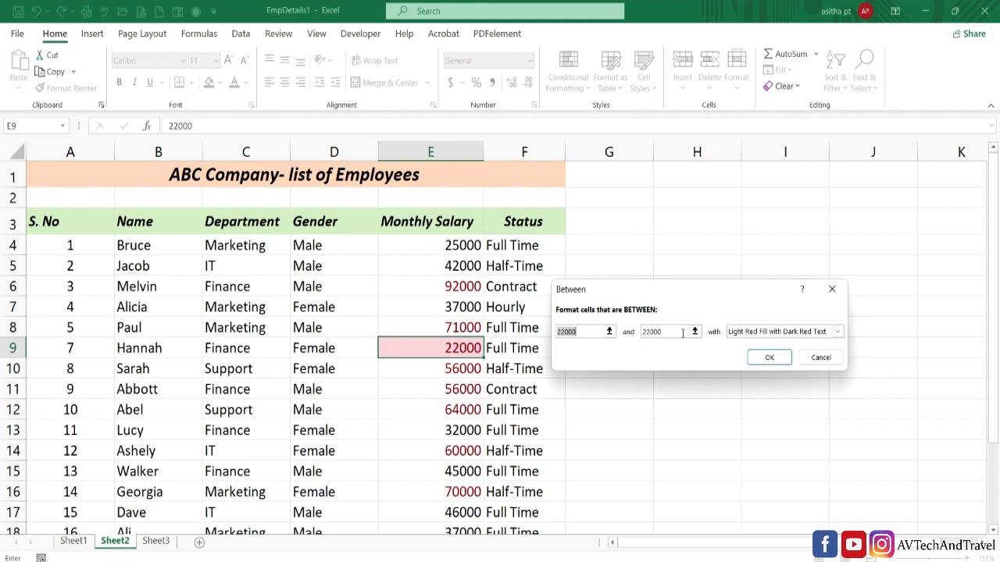
left_click(813, 363)
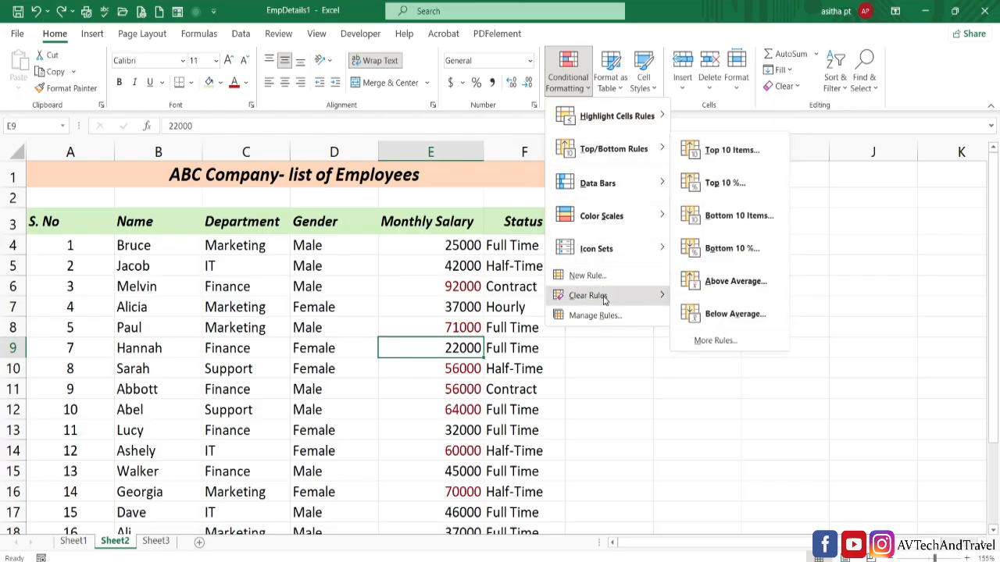
- Clear the conditional formatting rules from the entire sheet
mouse_move(604, 303)
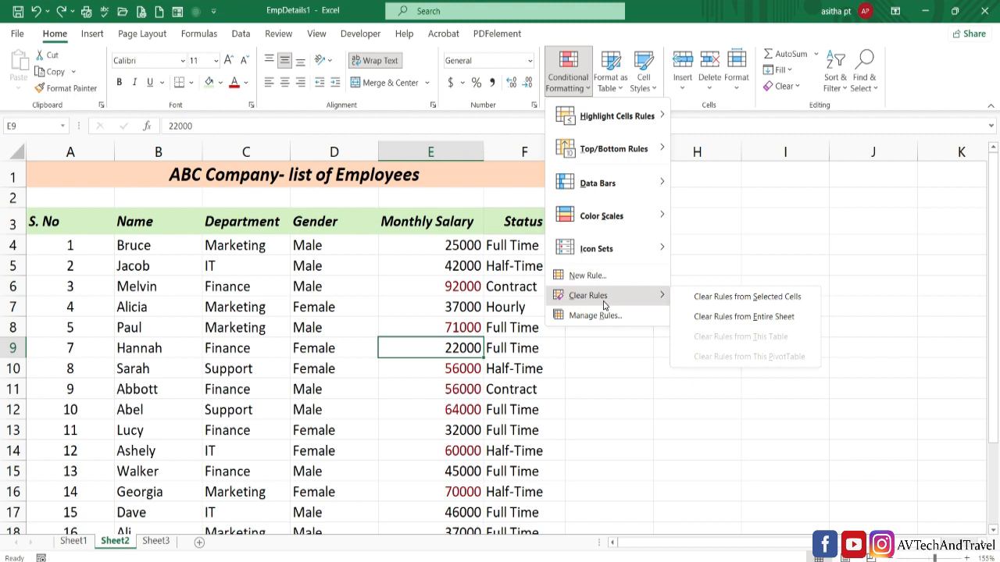
left_click(767, 324)
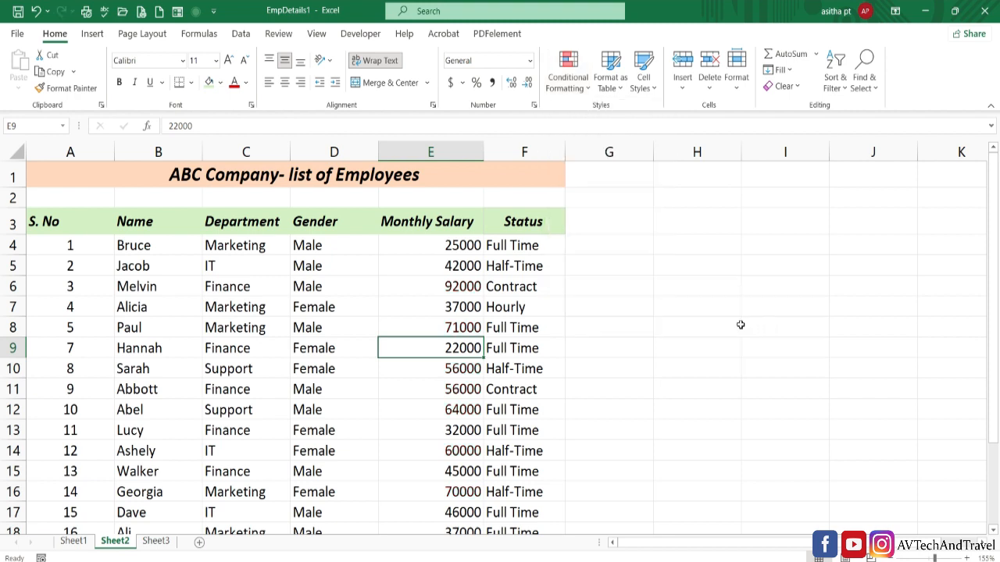
left_click(736, 325)
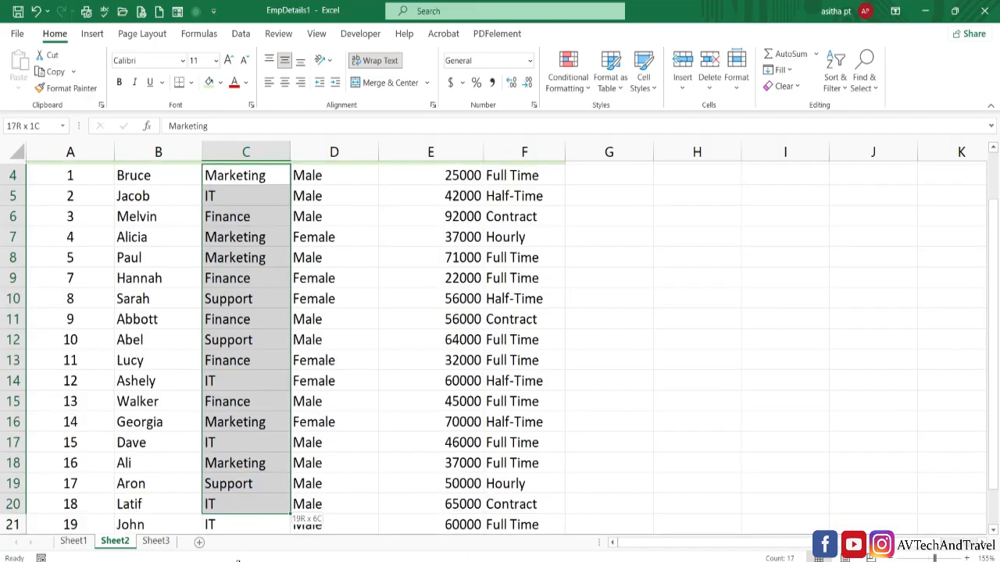
- Set up a Text that Contains highlight rule for the Department cells C4:C22, trying M and F before entering S
left_click_drag(249, 539, 252, 481)
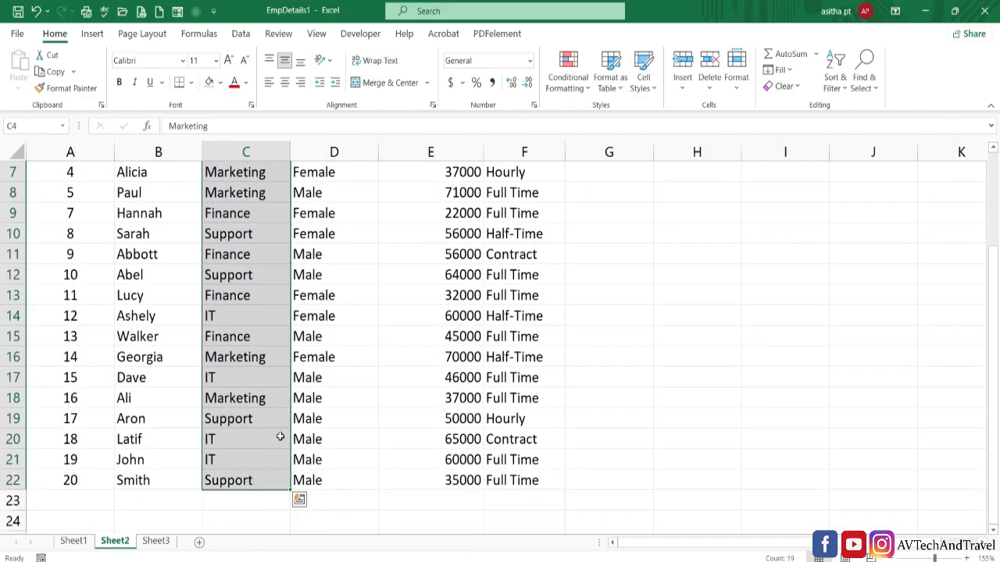
left_click(578, 90)
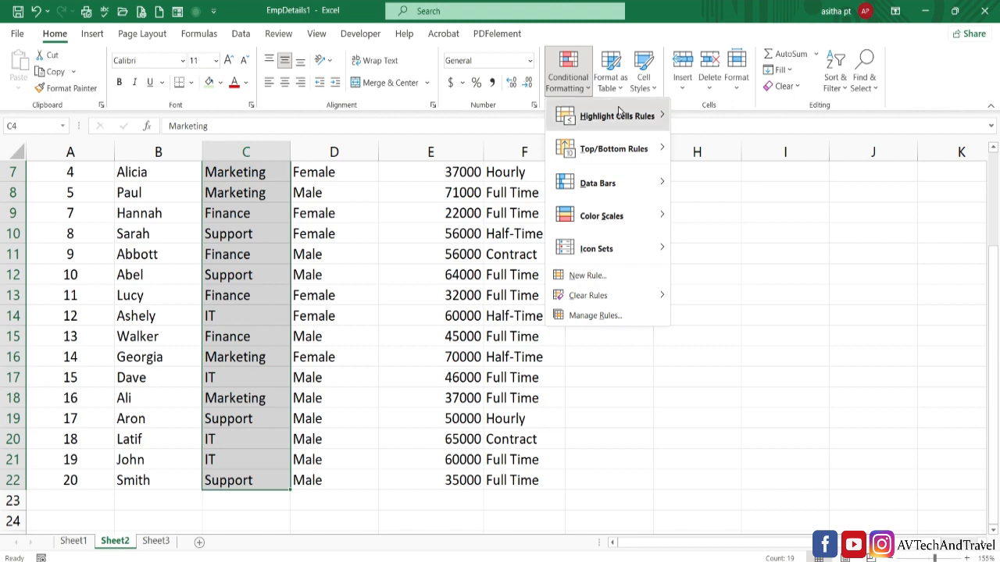
mouse_move(656, 123)
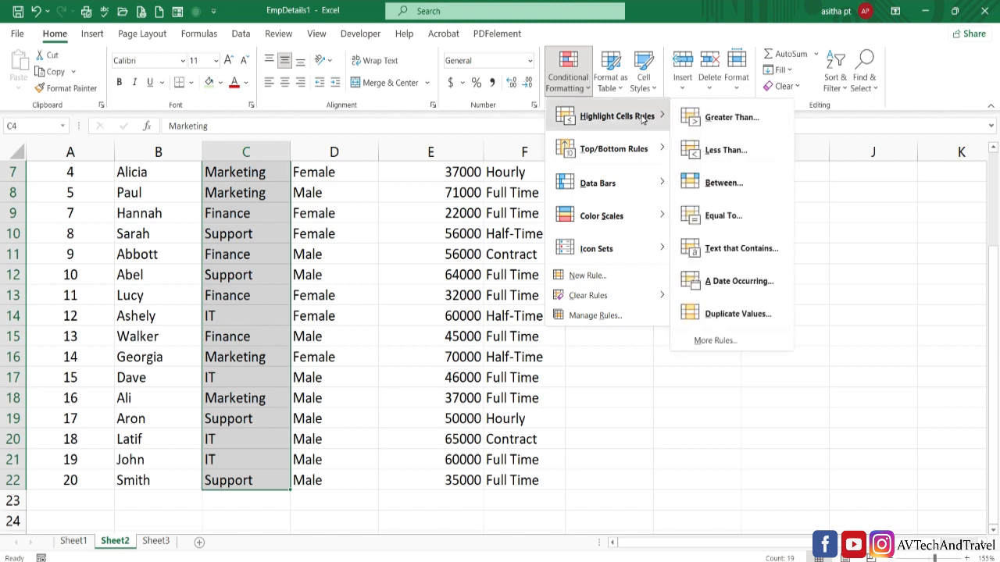
left_click(707, 256)
type("M")
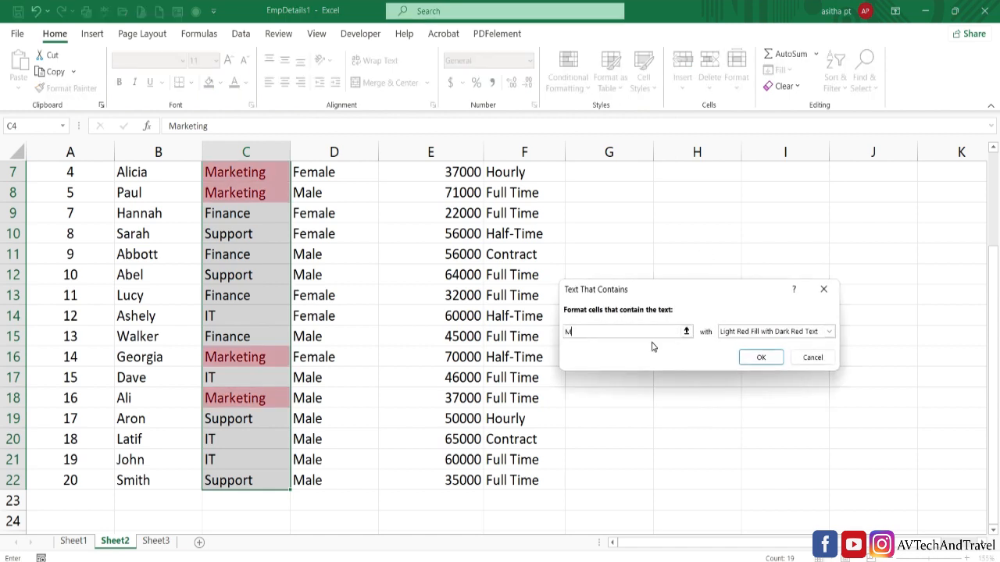
key("BackSpace")
type("F")
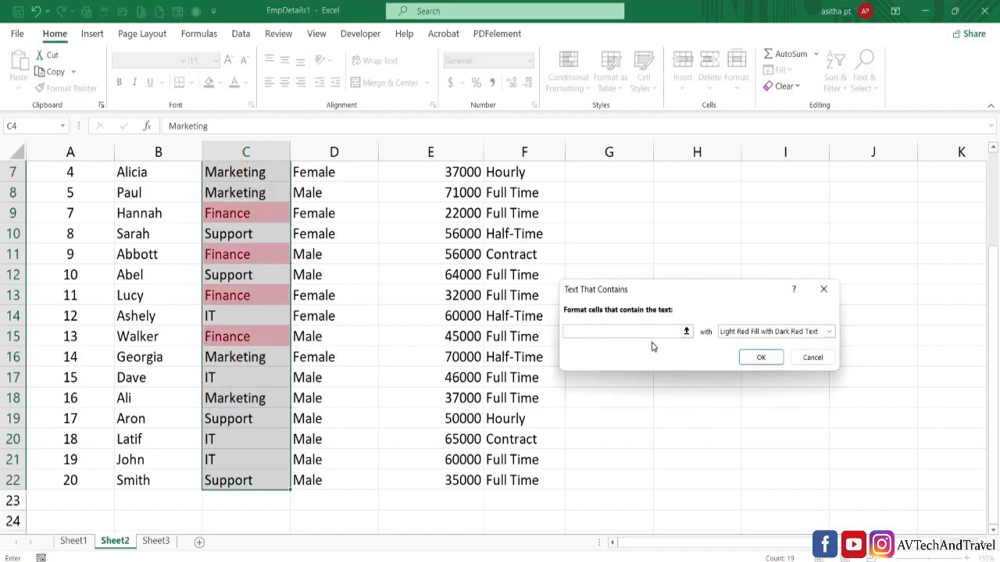
type("S")
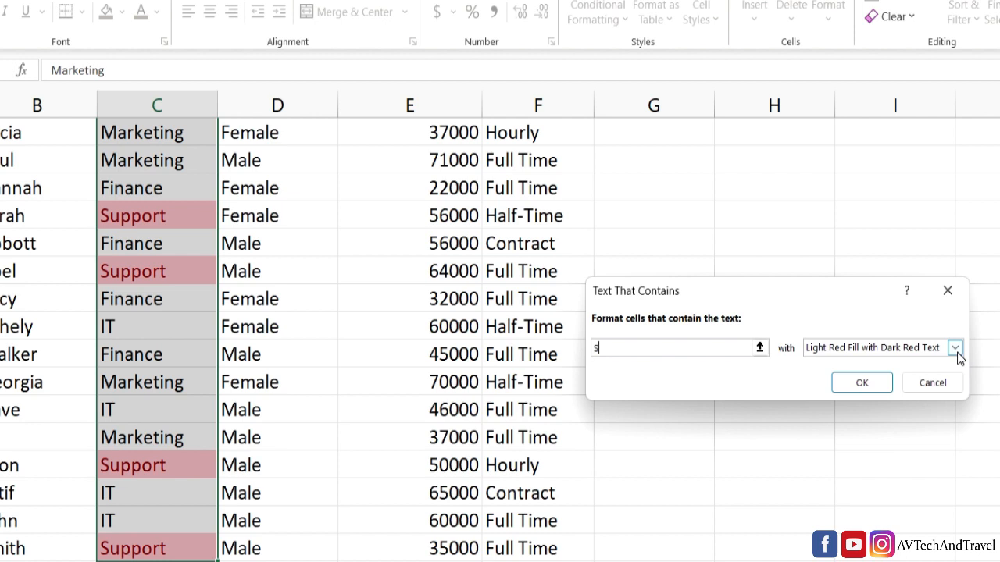
- Give the text rule a custom format with a light green fill and apply it
left_click(776, 333)
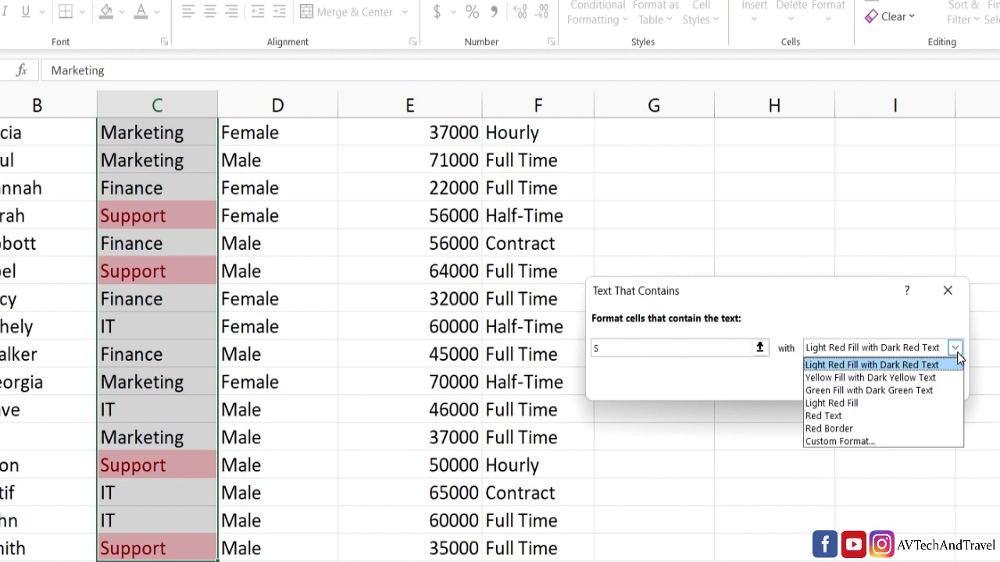
left_click(875, 442)
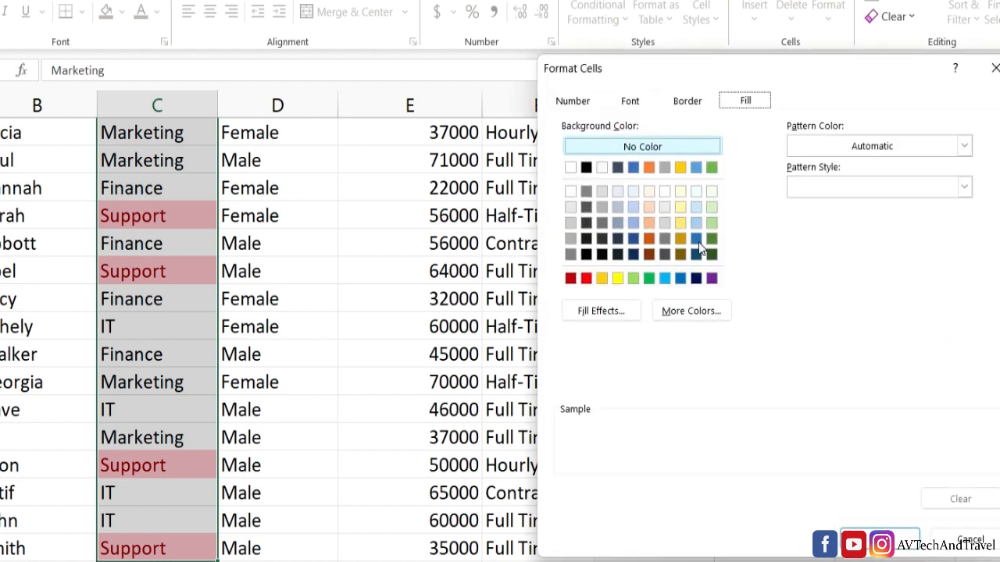
left_click(633, 279)
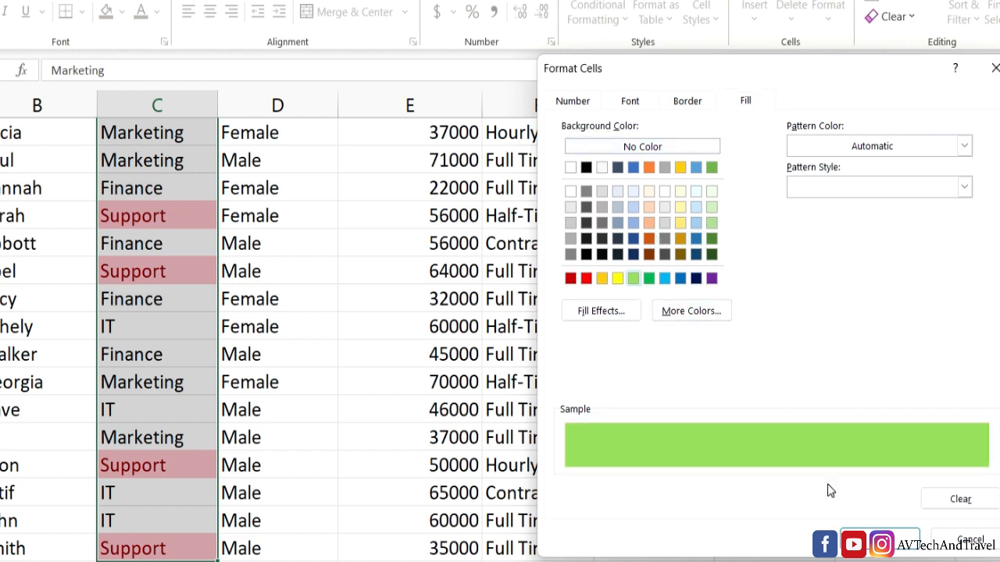
left_click(881, 539)
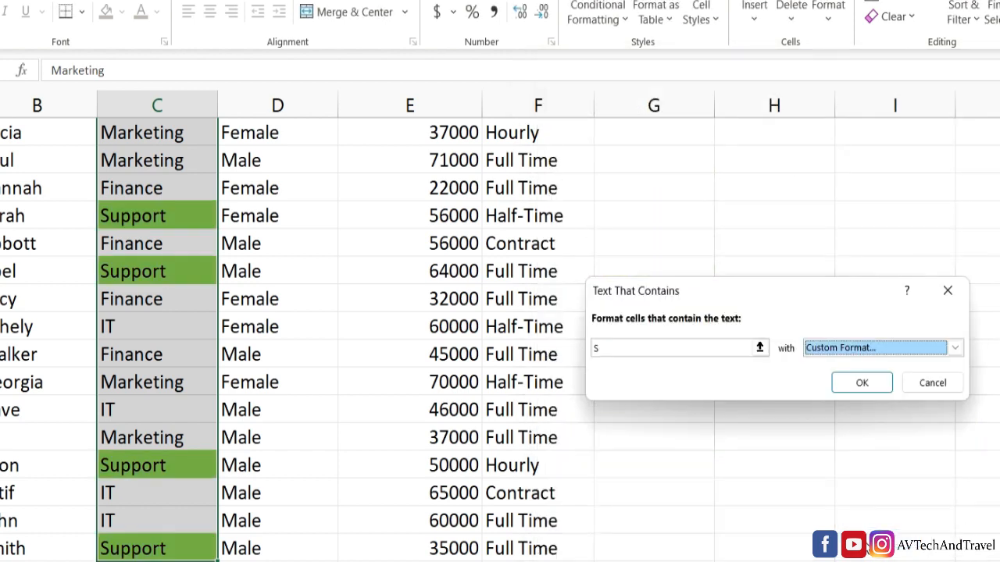
left_click(862, 383)
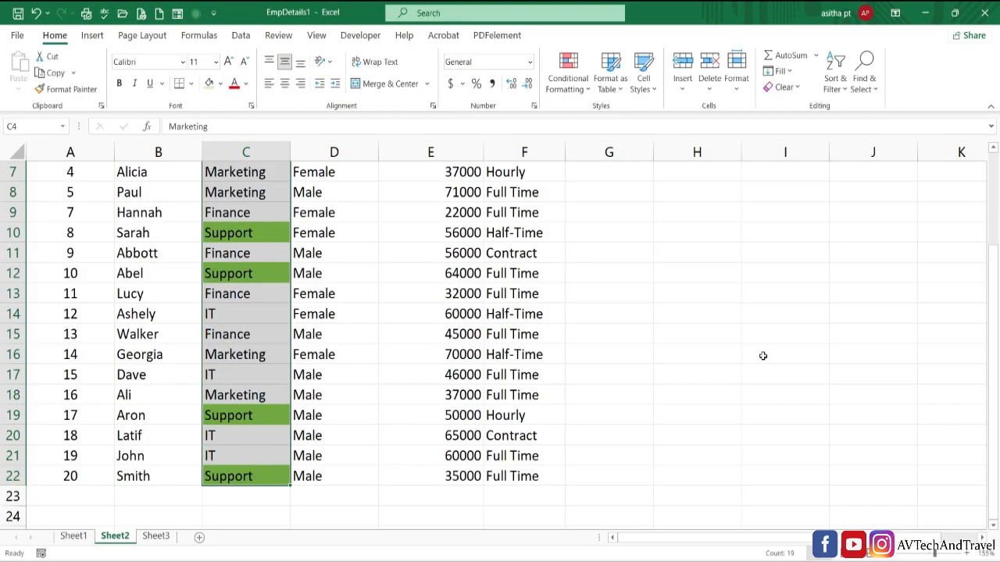
left_click(865, 383)
key("Up")
key("Up")
key("Up")
key("Up")
key("Up")
key("Up")
key("Up")
key("Up")
key("Up")
key("Up")
key("Up")
key("Up")
key("Up")
key("Up")
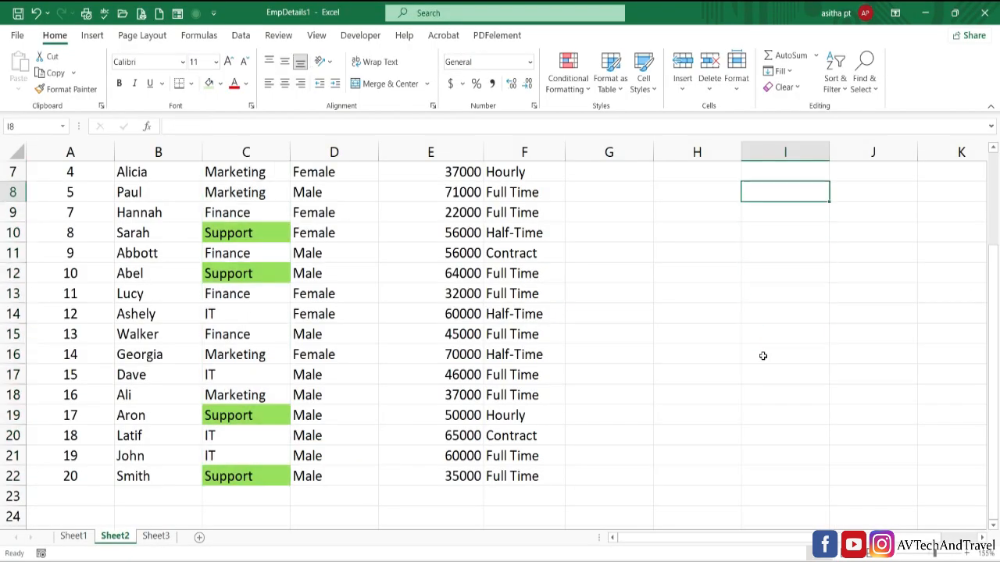
key("Down")
key("Down")
key("Down")
key("Down")
key("Down")
key("Down")
key("Down")
key("Down")
key("Down")
key("Down")
key("Down")
key("Down")
key("Down")
key("Down")
key("Down")
key("Down")
key("Down")
key("Down")
key("Down")
key("Down")
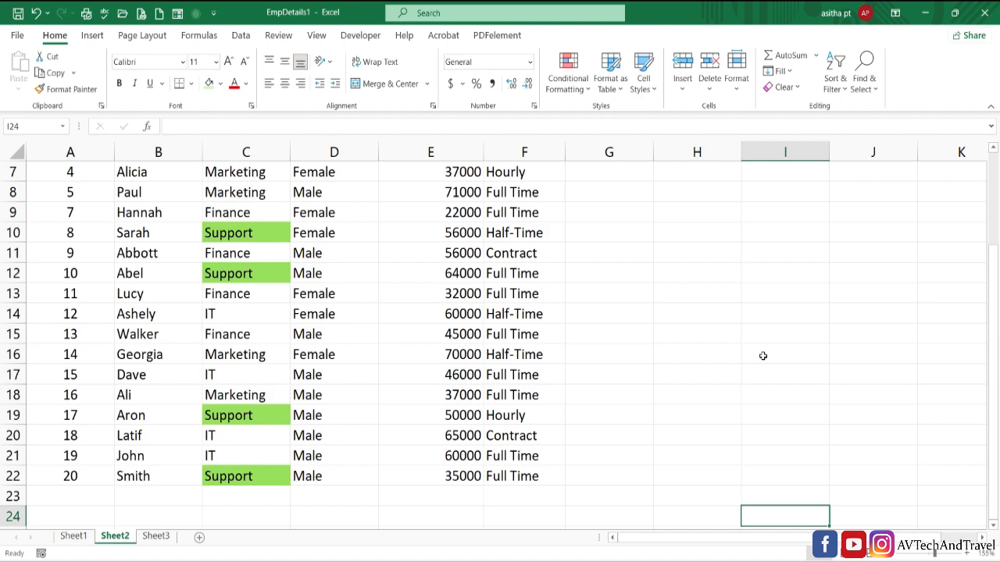
- Change the department in cell C10 to IT
scroll(763, 356, "up", 2)
left_click(297, 367)
double_click(260, 366)
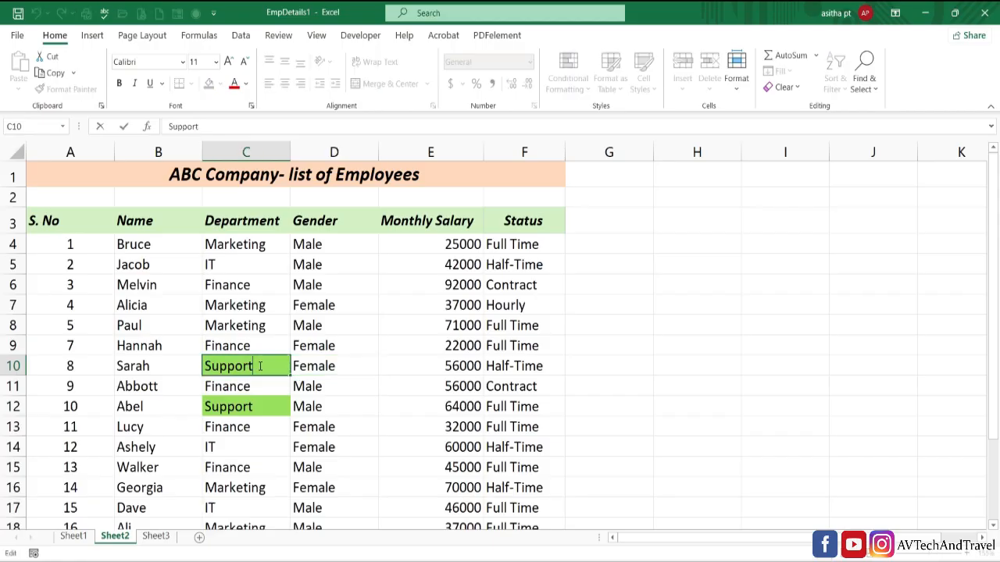
key("BackSpace")
key("BackSpace")
key("BackSpace")
key("BackSpace")
key("BackSpace")
key("BackSpace")
key("BackSpace")
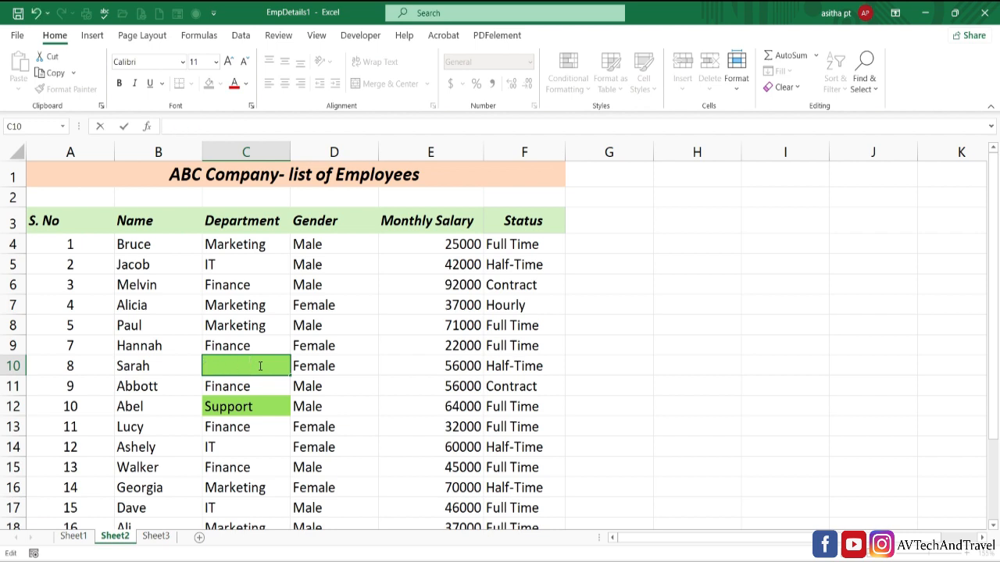
type("IT")
key("Return")
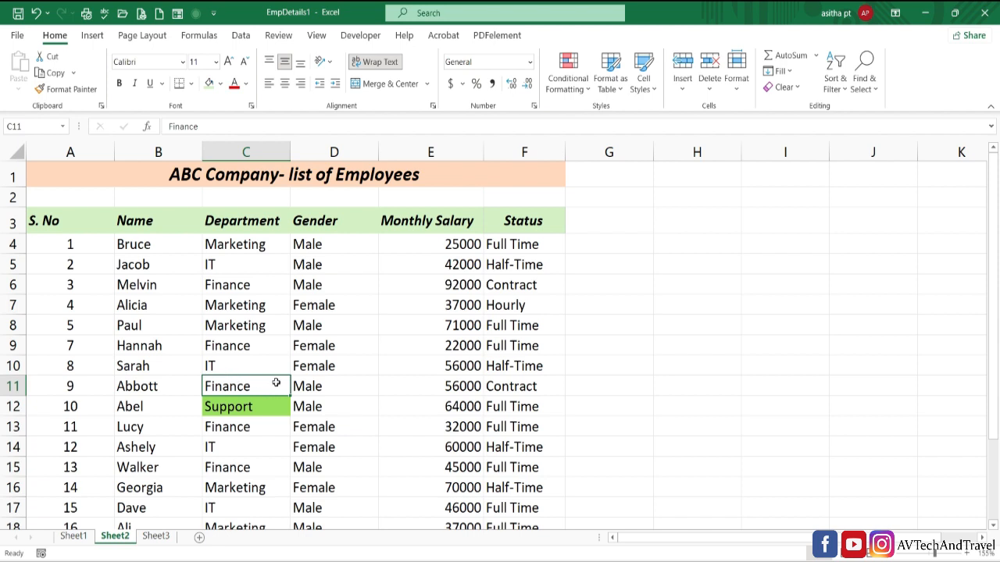
- Change the department in cell C7 to Support
left_click(257, 306)
double_click(268, 306)
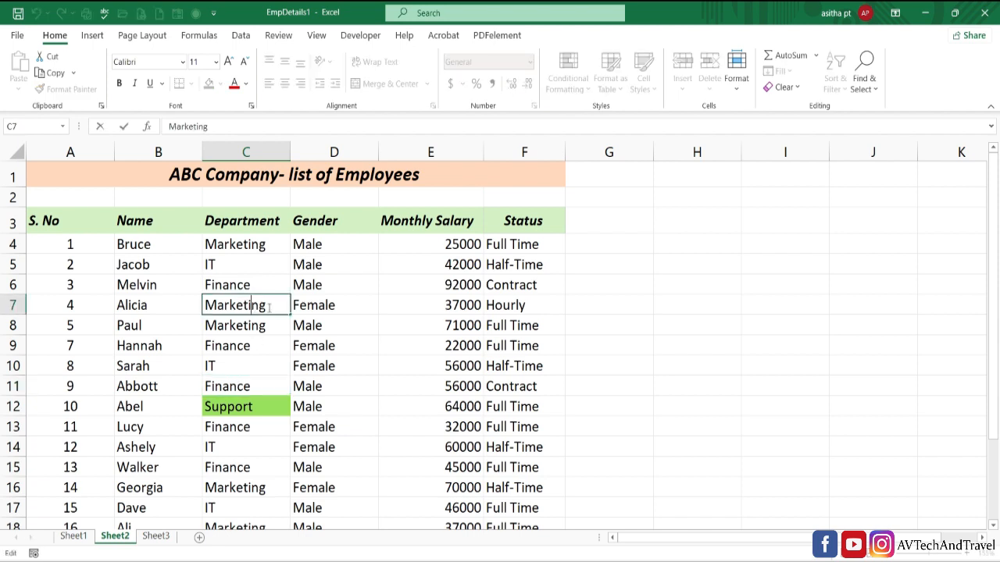
key("BackSpace")
key("BackSpace")
key("BackSpace")
key("BackSpace")
key("BackSpace")
key("BackSpace")
key("BackSpace")
key("BackSpace")
key("BackSpace")
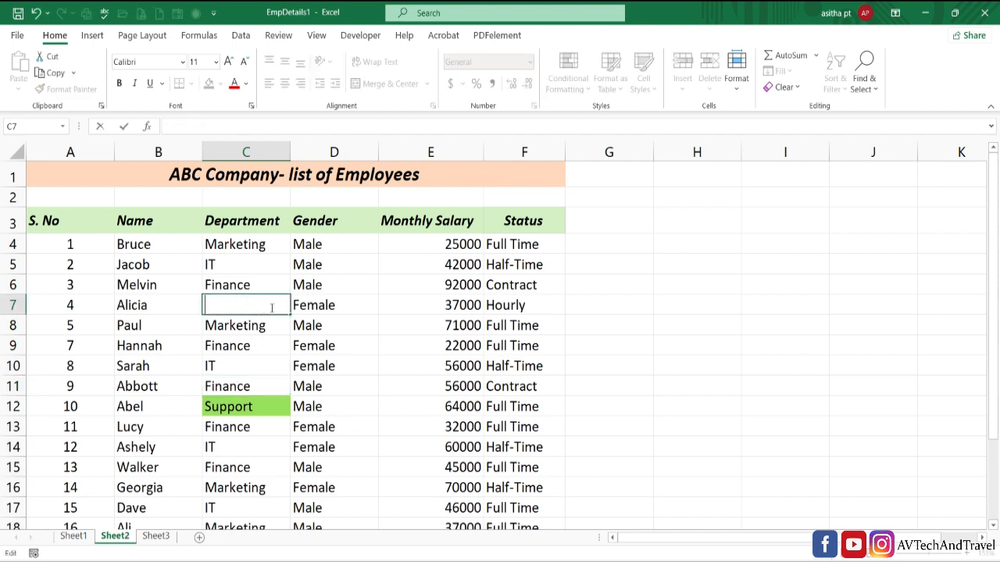
type("Support")
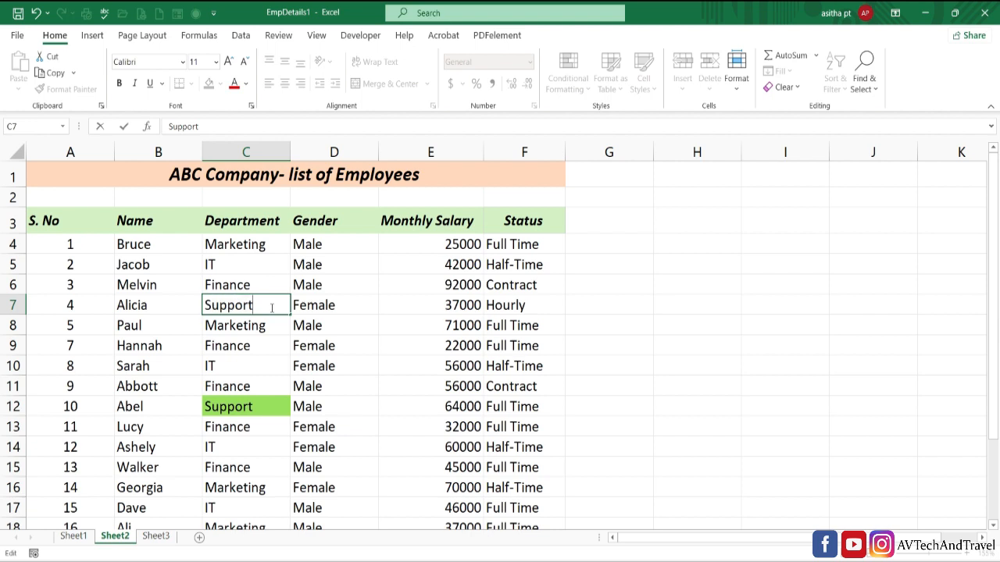
key("Return")
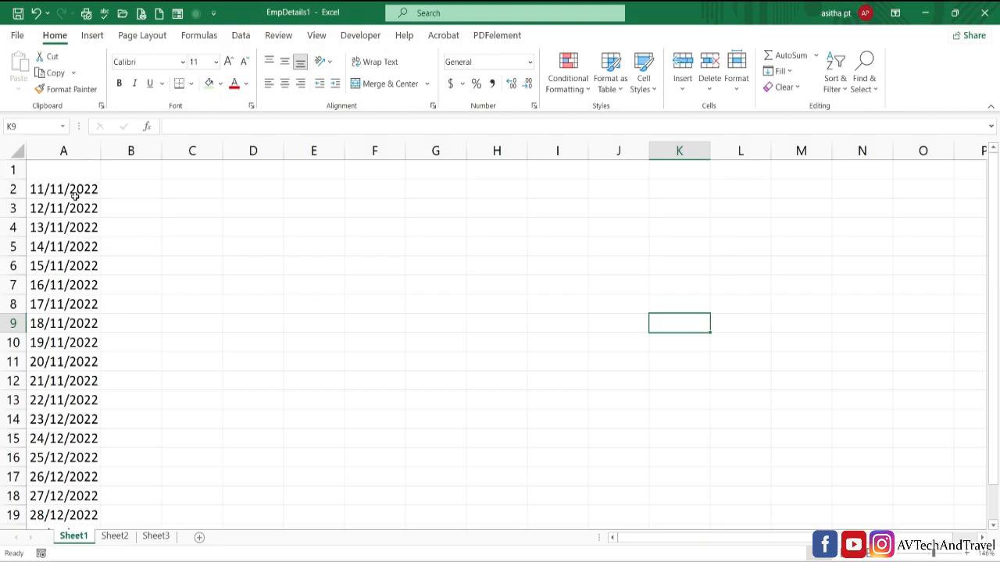
- Highlight the dates in A2:A21 of Sheet1 that occur last month with Light Red Fill with Dark Red Text
left_click_drag(75, 195, 74, 500)
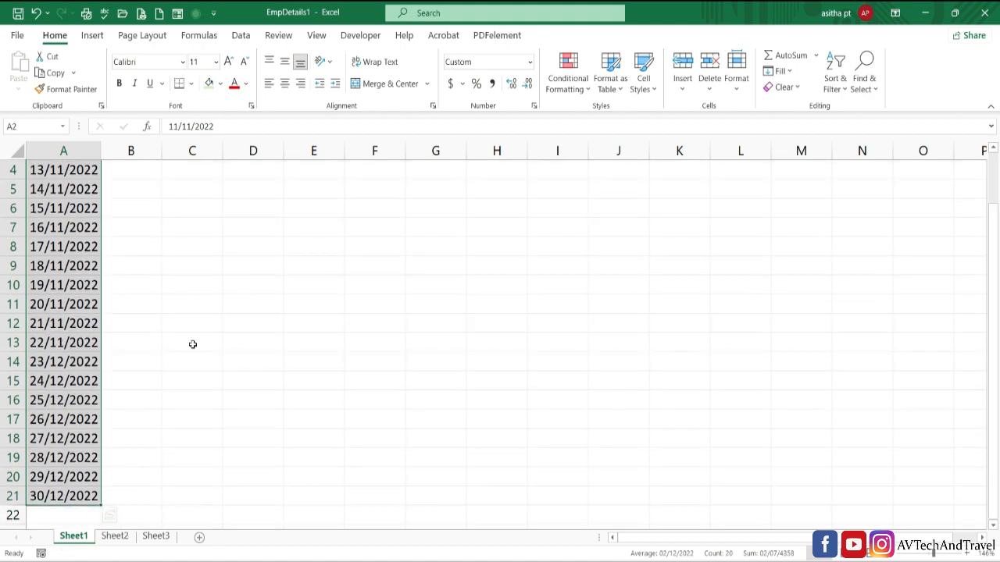
left_click(568, 74)
mouse_move(581, 110)
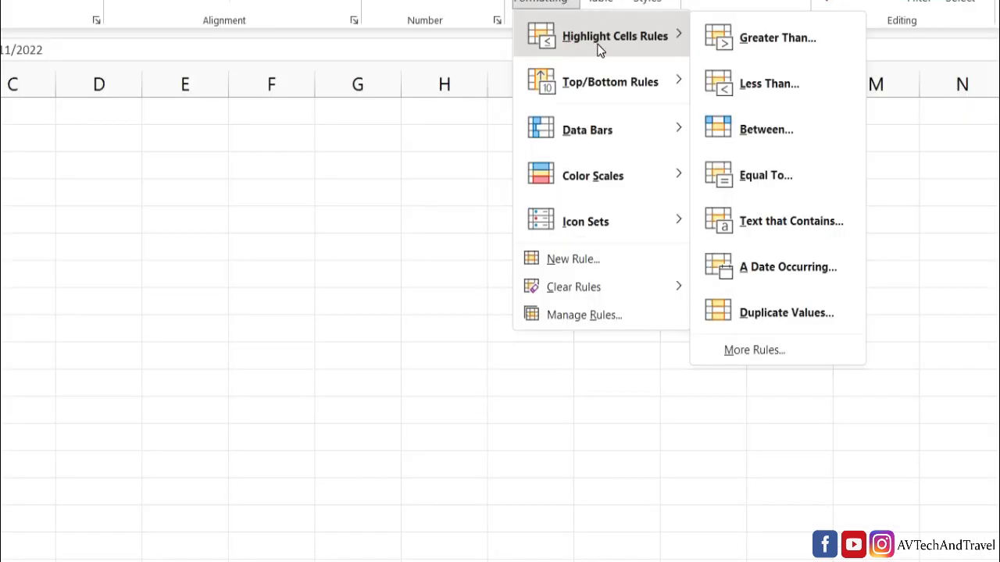
left_click(744, 269)
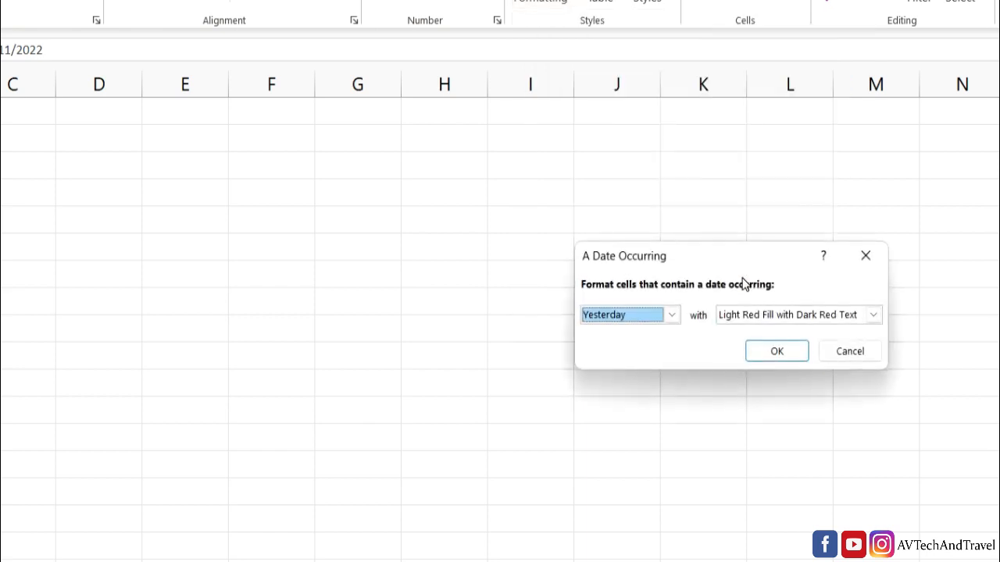
left_click(671, 316)
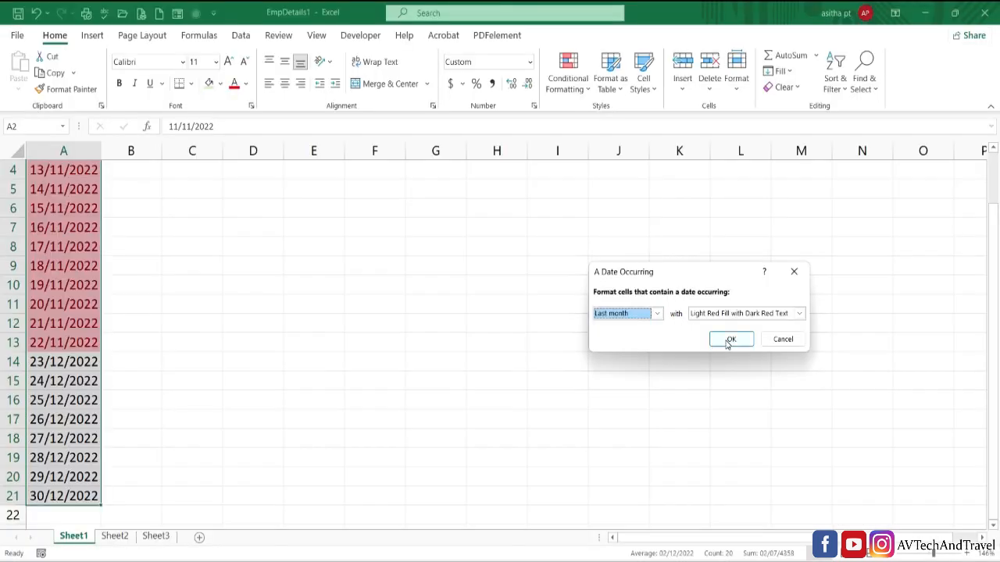
left_click(732, 339)
left_click(729, 337)
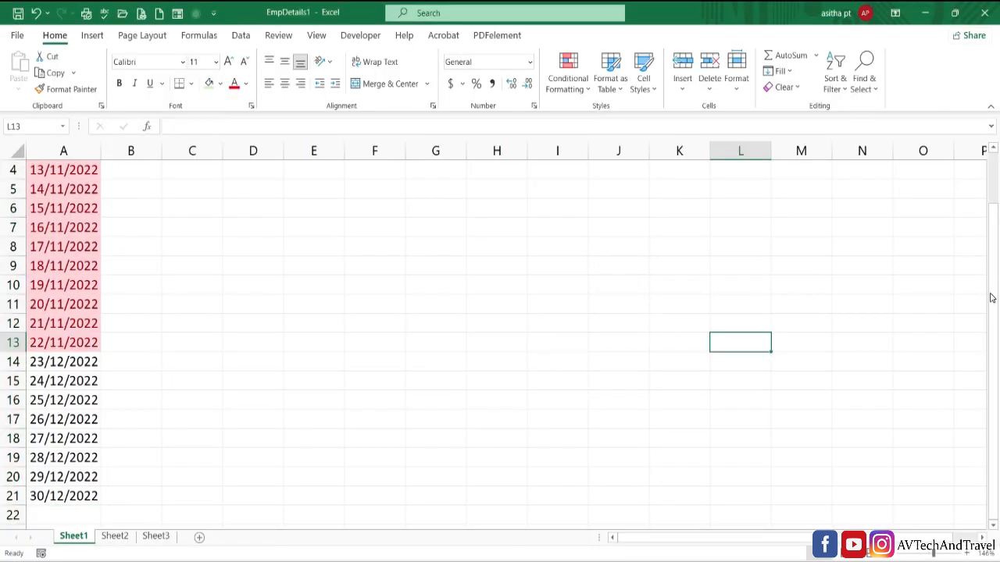
left_click_drag(991, 298, 990, 173)
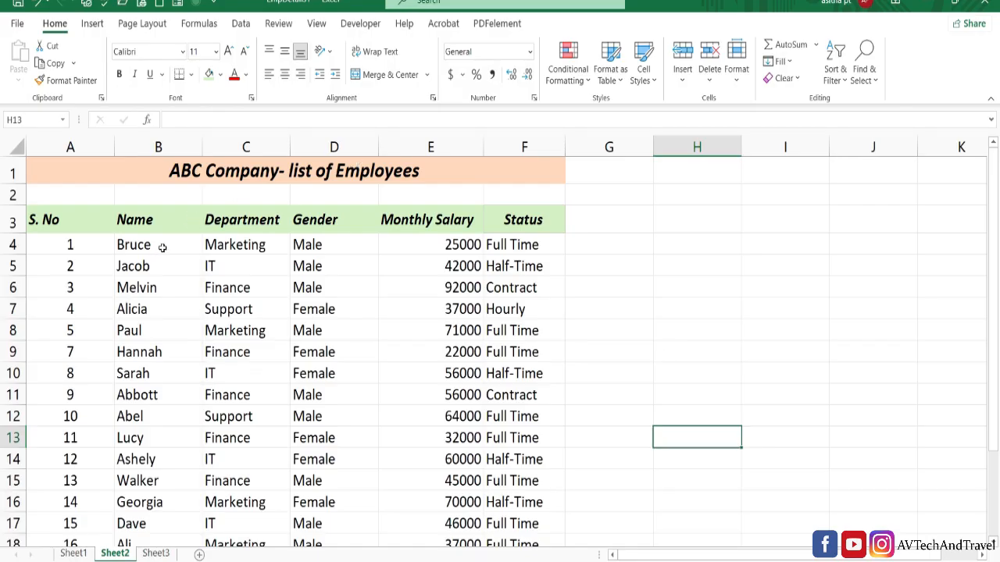
- Start a Duplicate Values highlight rule for the Name cells B4:B22 on Sheet2
left_click_drag(162, 247, 174, 490)
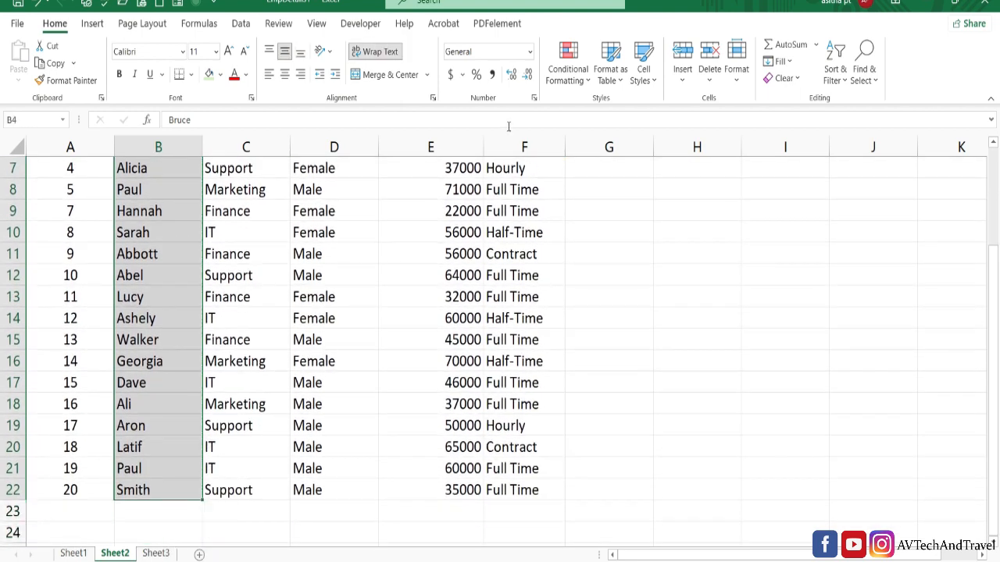
left_click(569, 75)
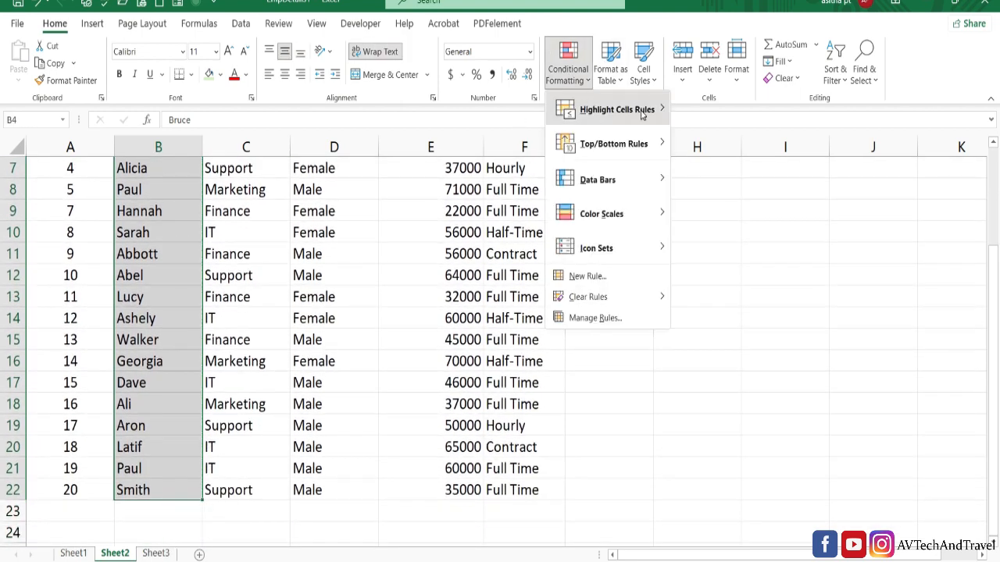
mouse_move(649, 111)
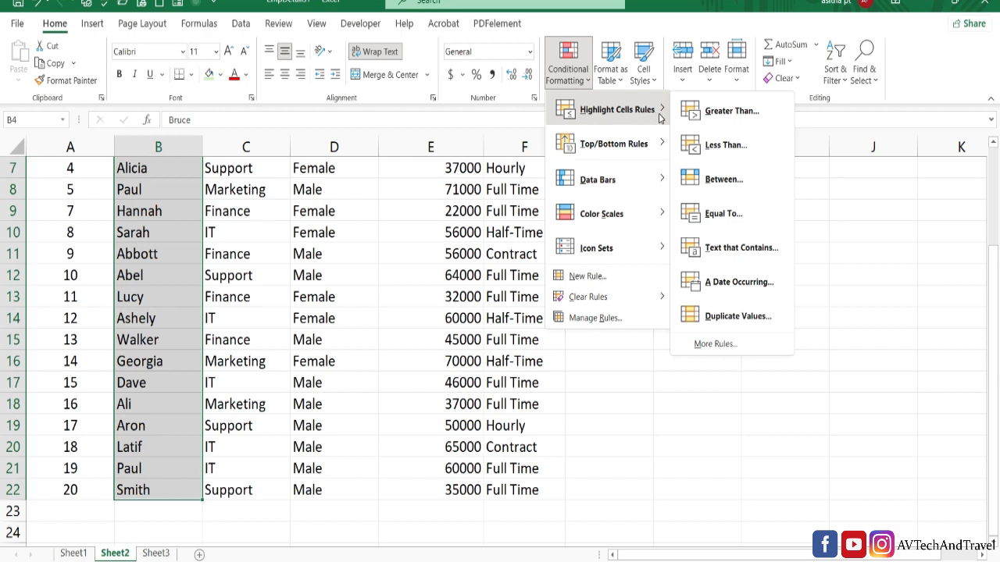
left_click(720, 316)
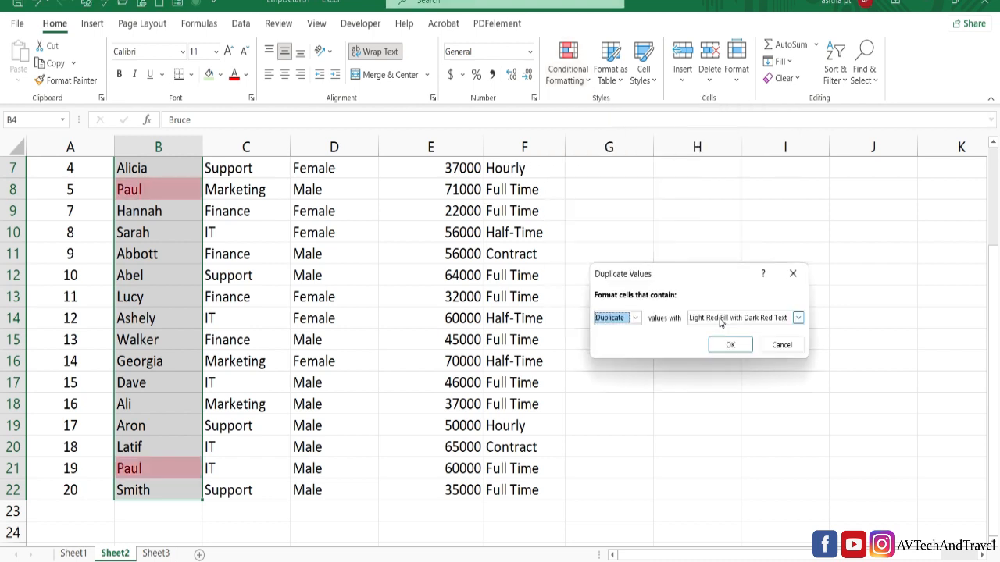
- Give the duplicate names rule a custom format with a yellow fill, apply it and check the list
left_click(797, 317)
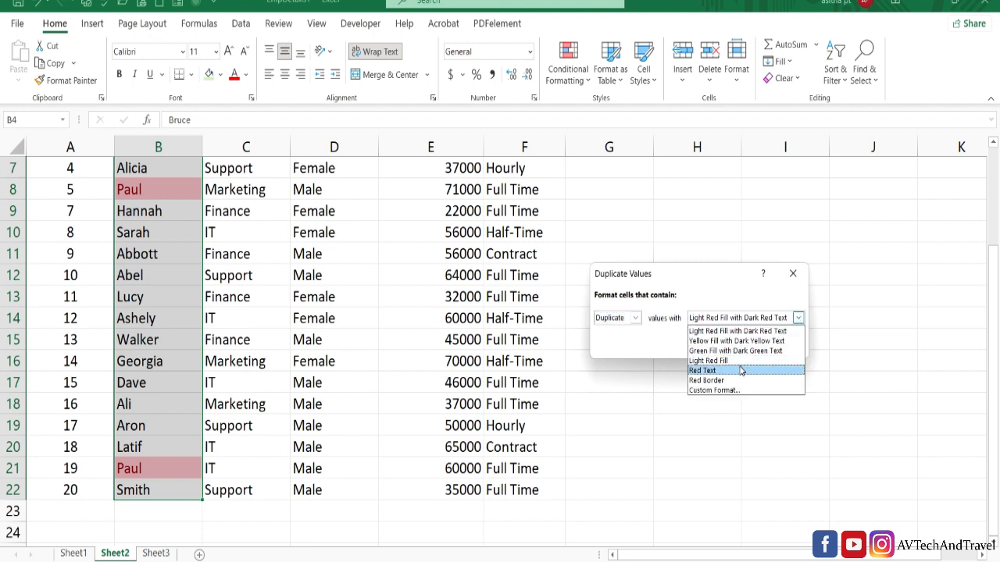
left_click(734, 391)
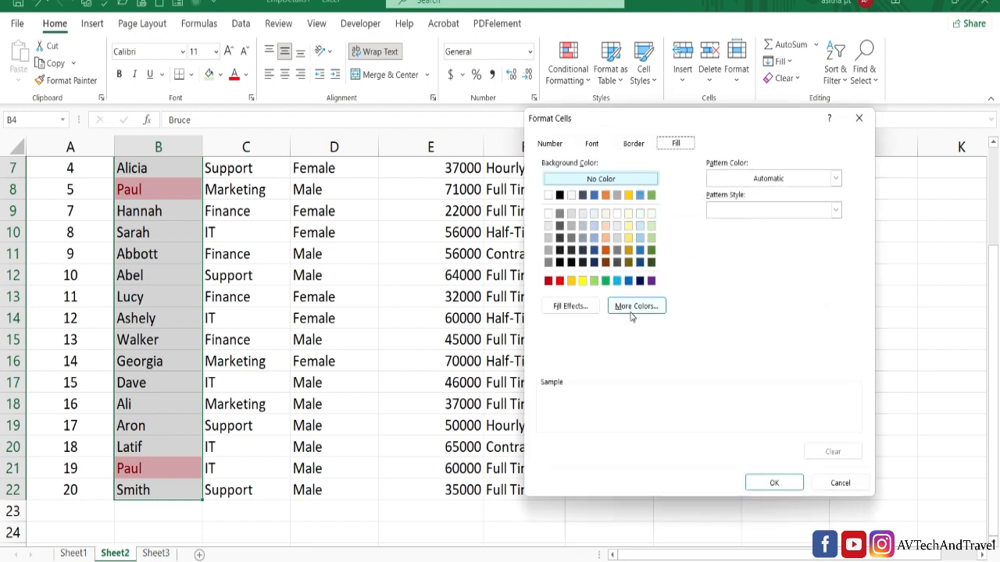
left_click(583, 281)
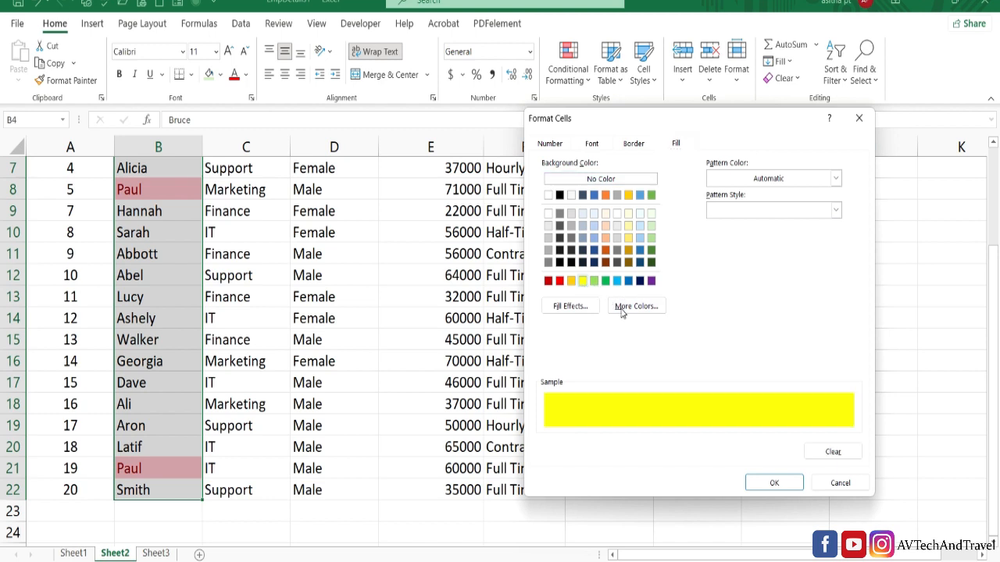
left_click(771, 483)
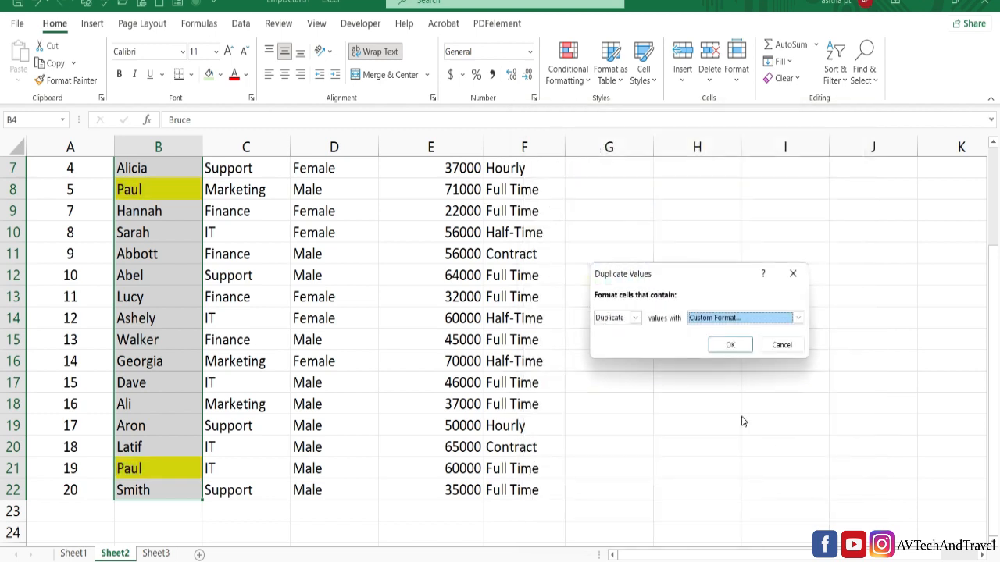
left_click(732, 346)
left_click(735, 343)
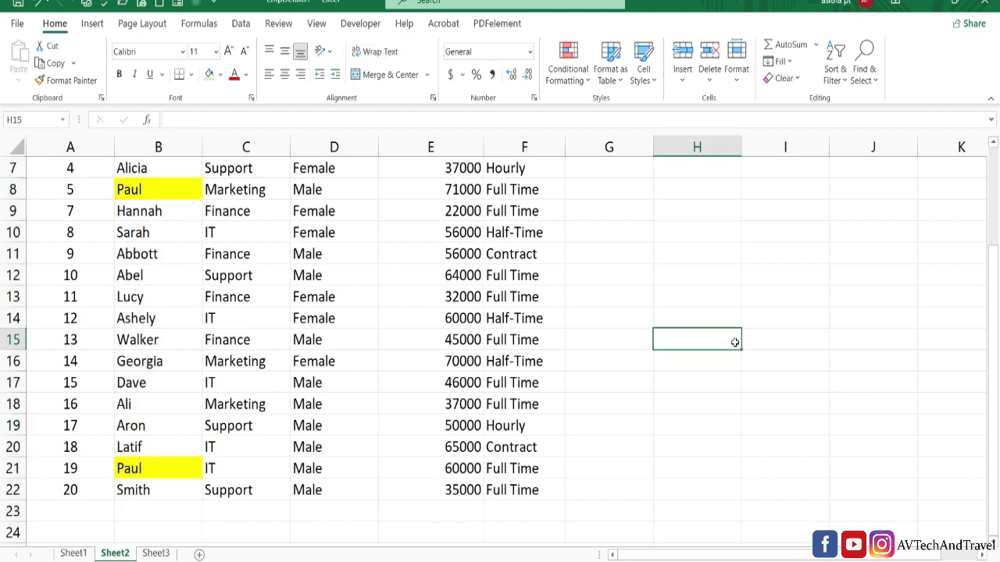
scroll(976, 258, "up", 2)
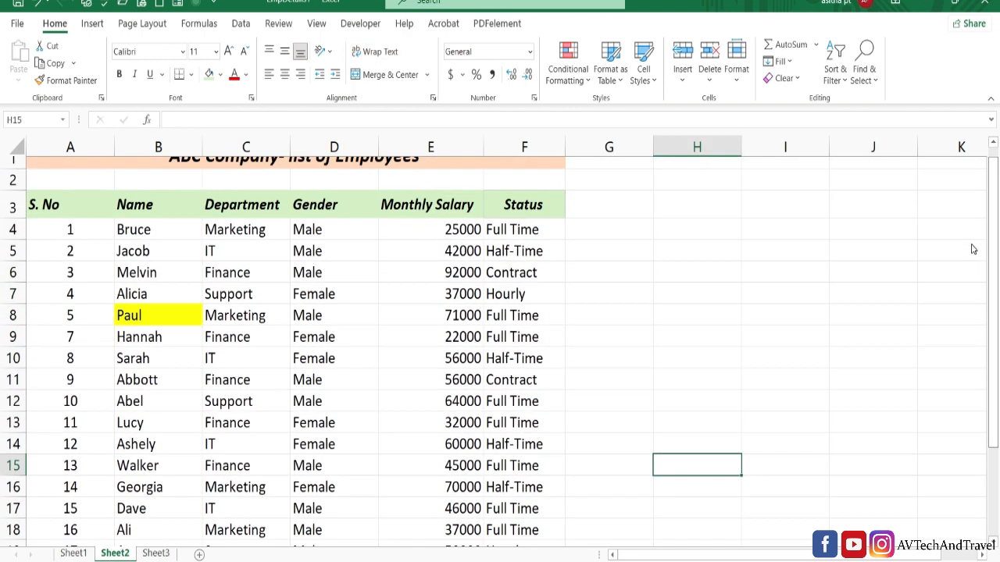
scroll(973, 252, "down", 1)
scroll(974, 296, "up", 1)
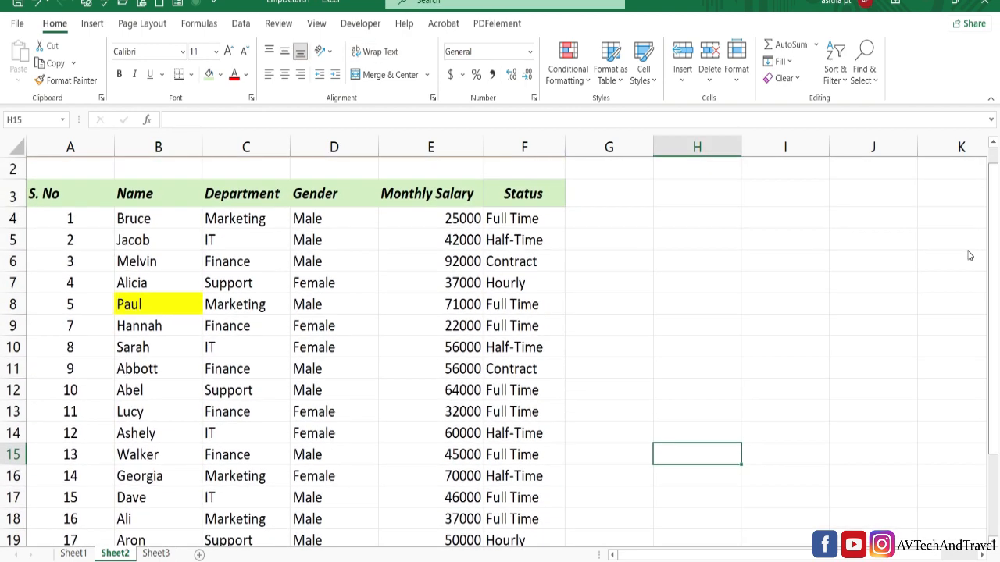
scroll(979, 301, "down", 2)
scroll(984, 357, "up", 3)
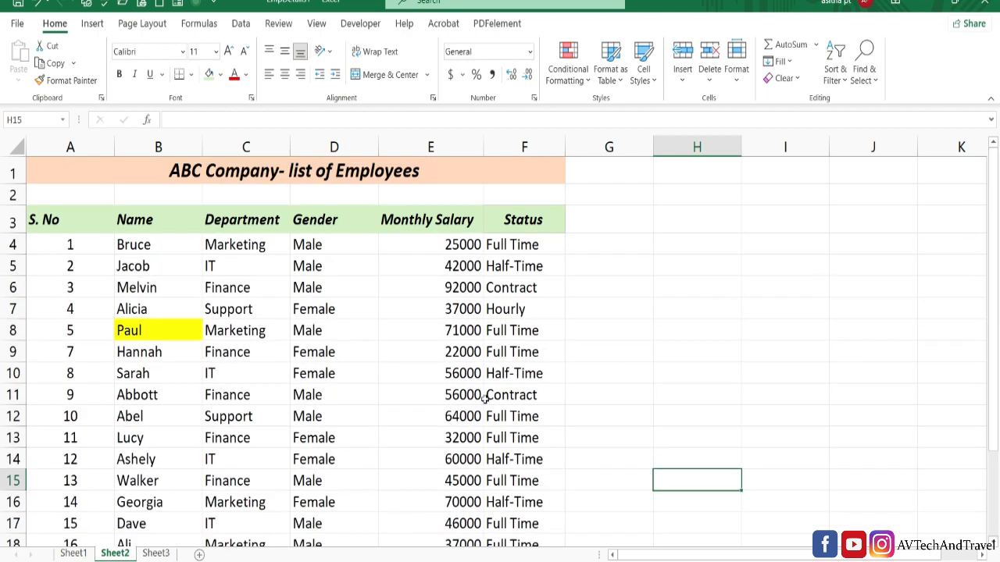
- Start a Duplicate Values highlight rule for the two name columns A1:B23 on Sheet3
left_click(156, 554)
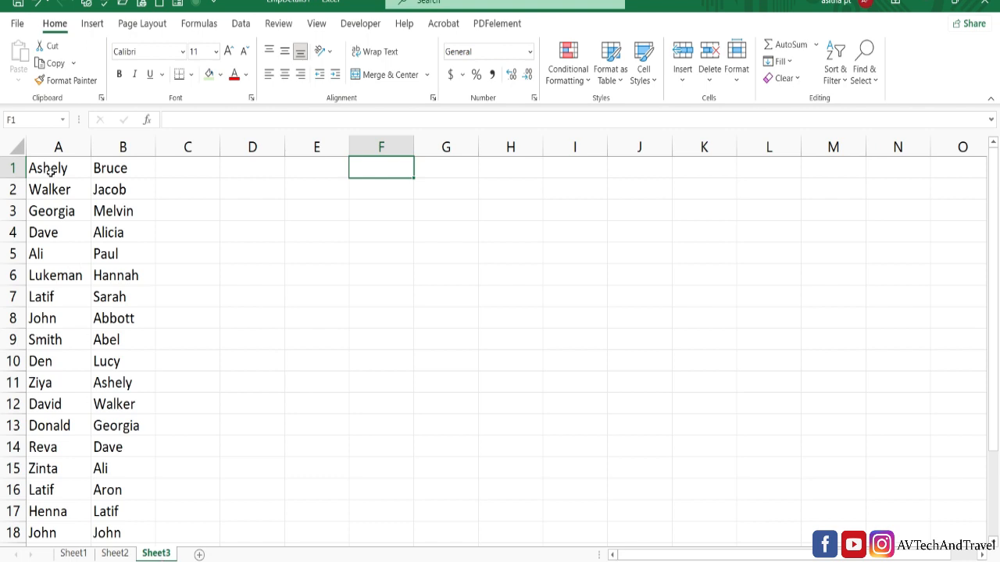
left_click_drag(49, 172, 110, 490)
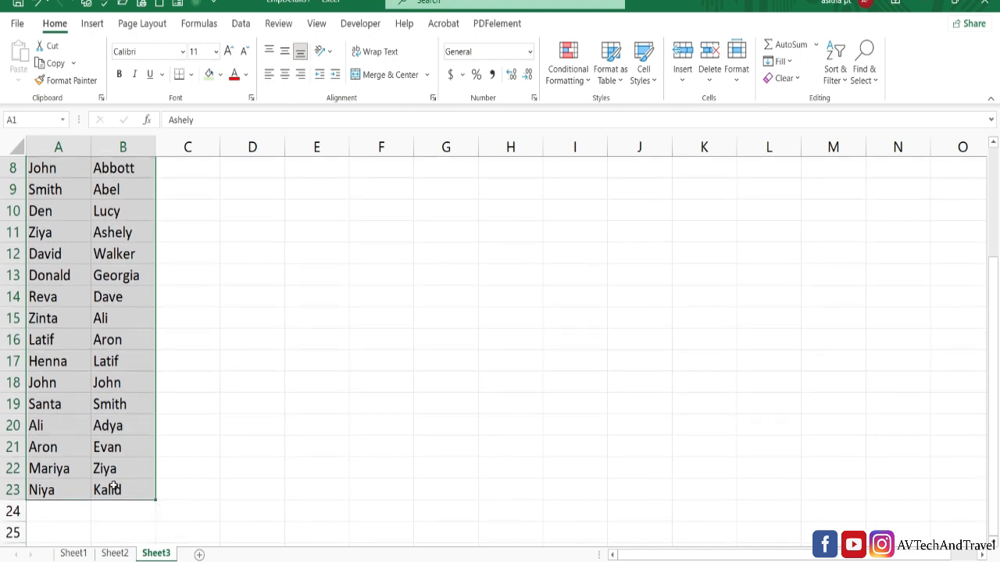
left_click(568, 72)
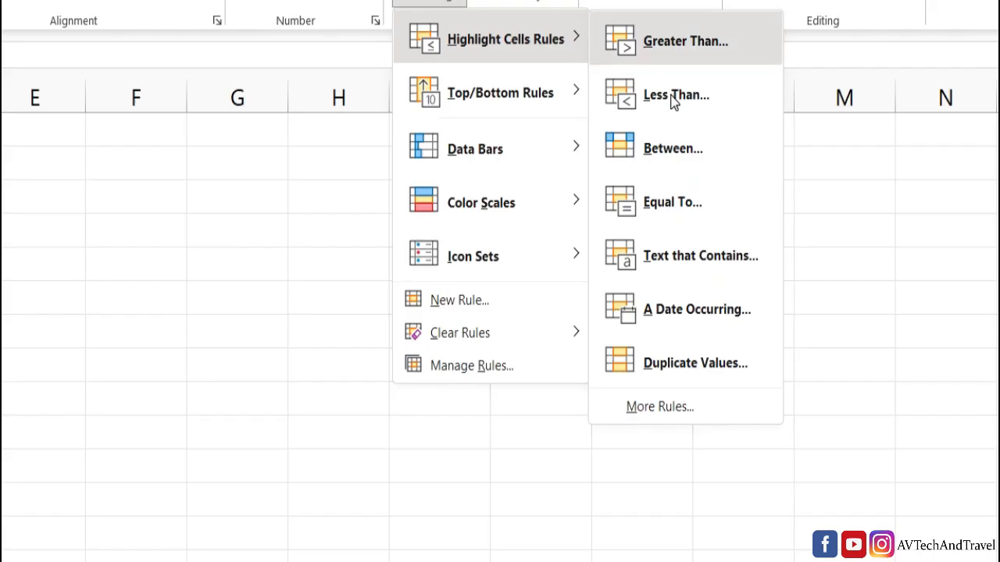
left_click(693, 369)
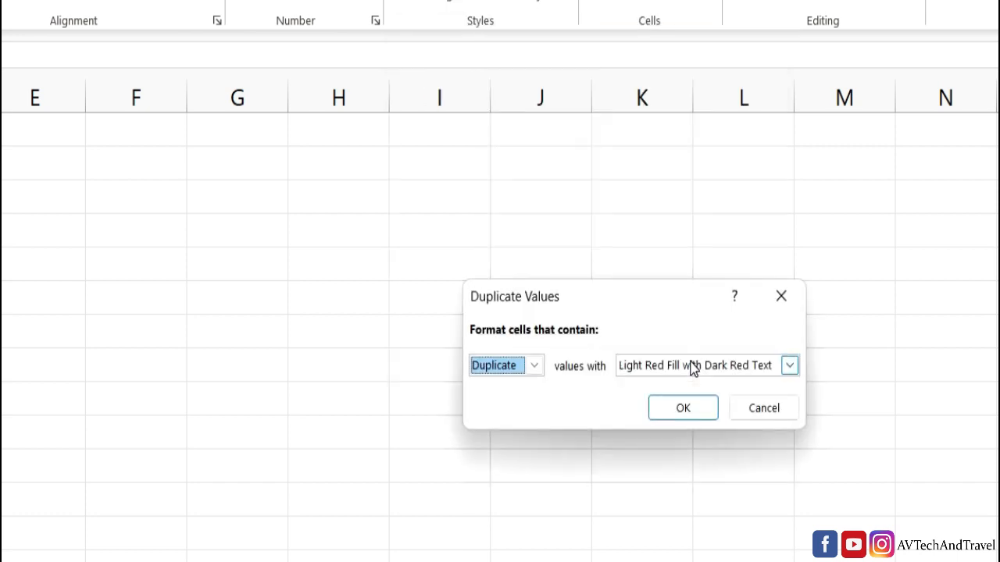
- Give the Sheet3 duplicate rule a custom format with a light green fill and apply it
left_click(789, 366)
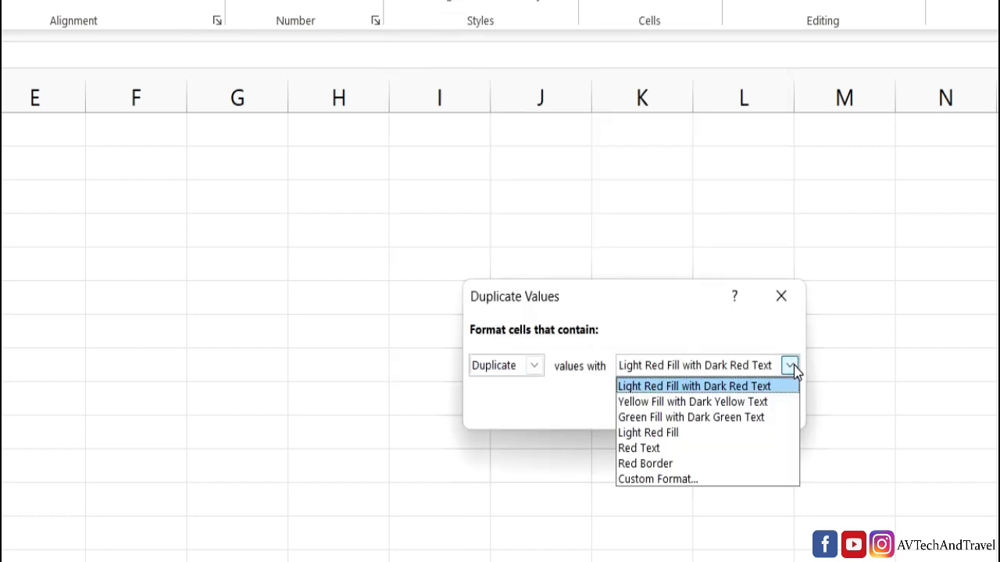
left_click(698, 479)
left_click(560, 239)
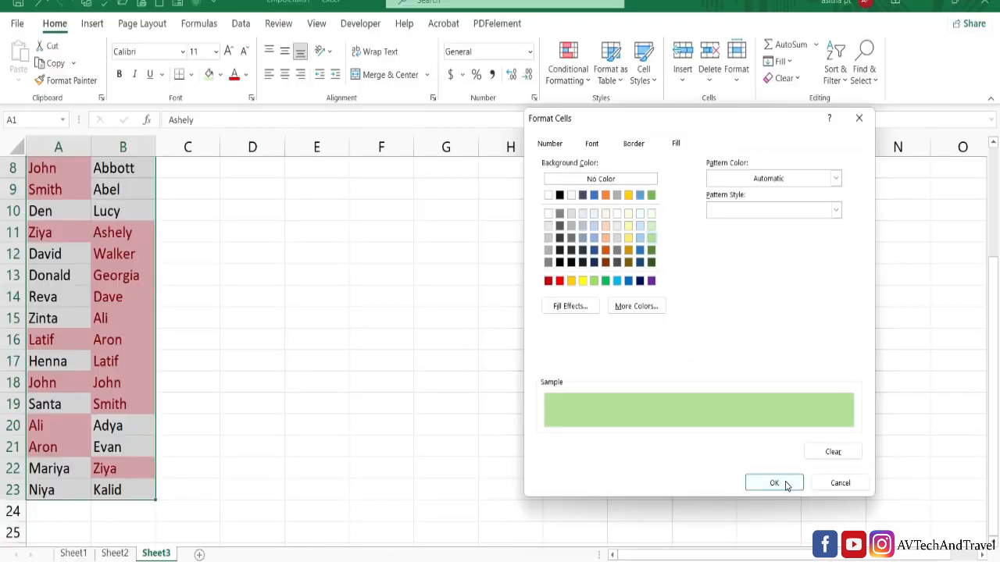
left_click(787, 484)
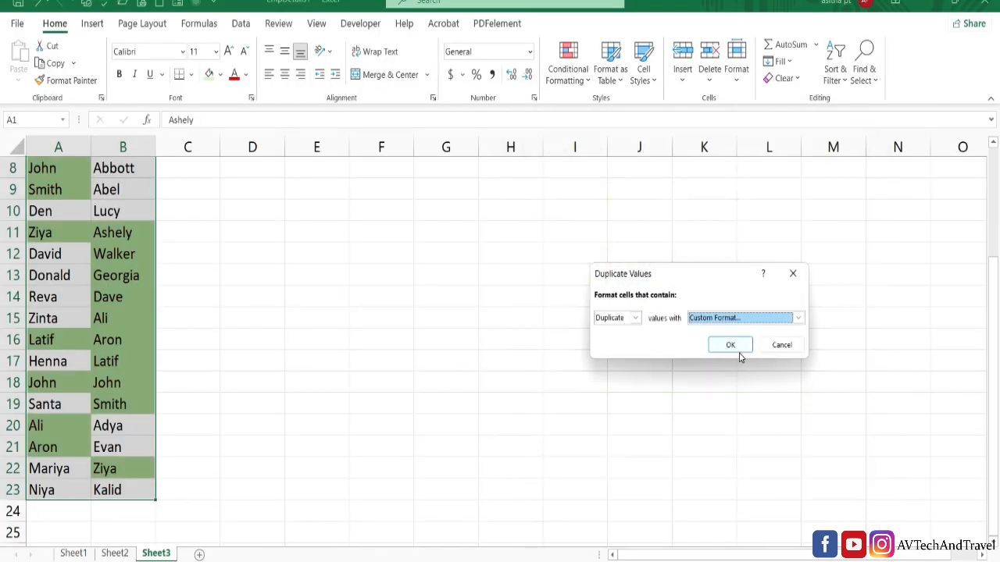
left_click(738, 348)
left_click(739, 353)
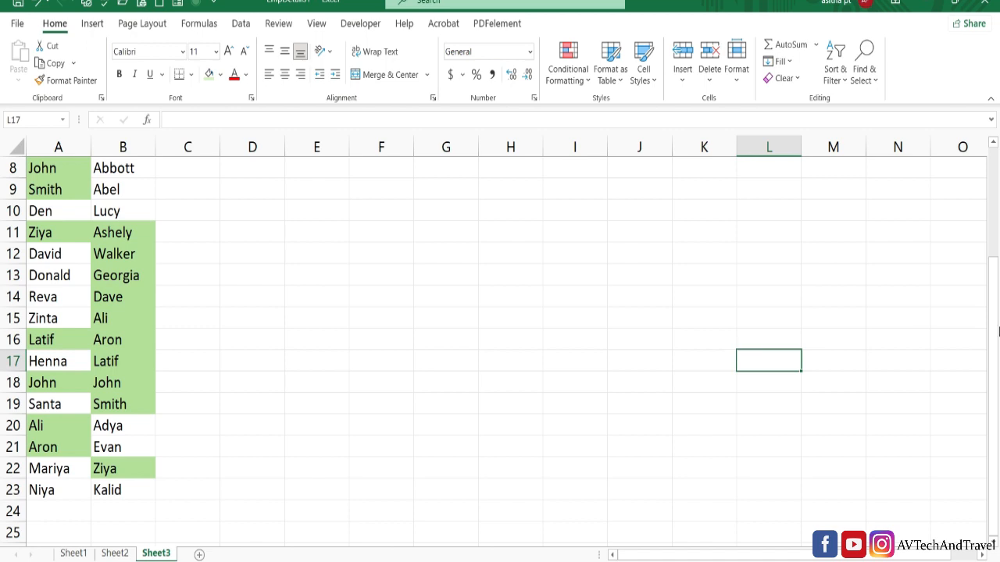
left_click_drag(994, 352, 982, 245)
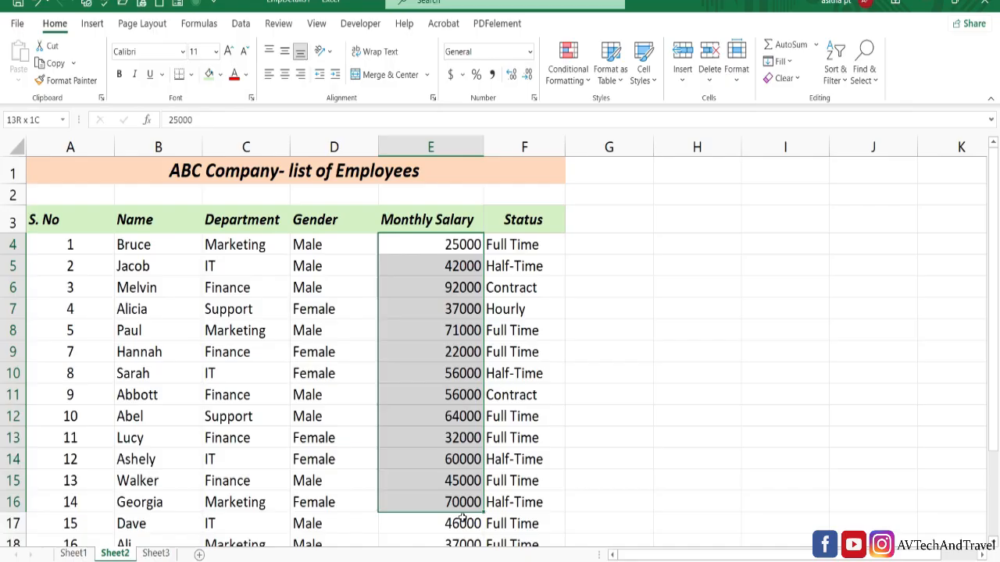
- Add a Top 10 Items rule to Monthly Salary cells E4:E22, highlighting the top 1 value in light red with dark red text
left_click_drag(460, 543, 463, 482)
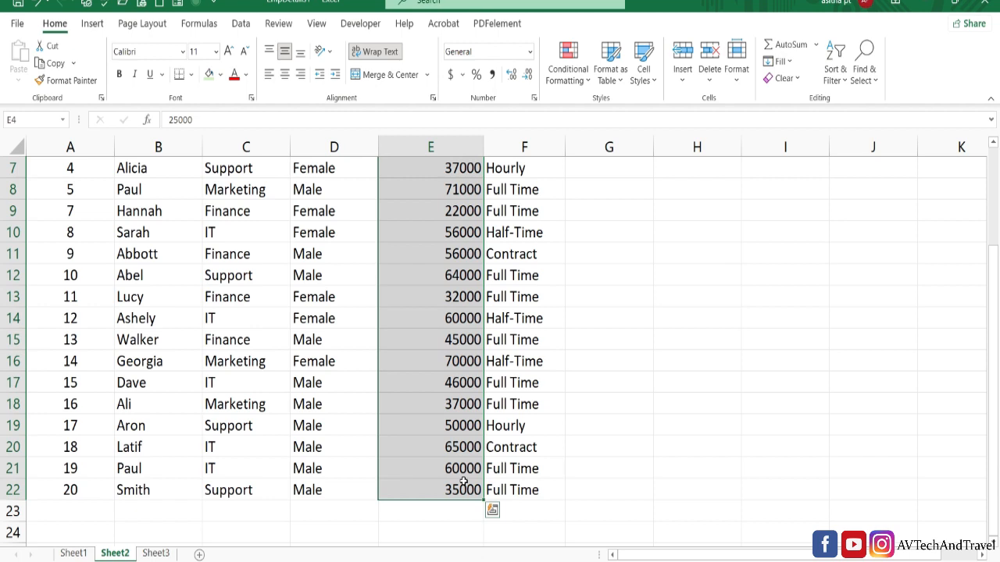
left_click(568, 72)
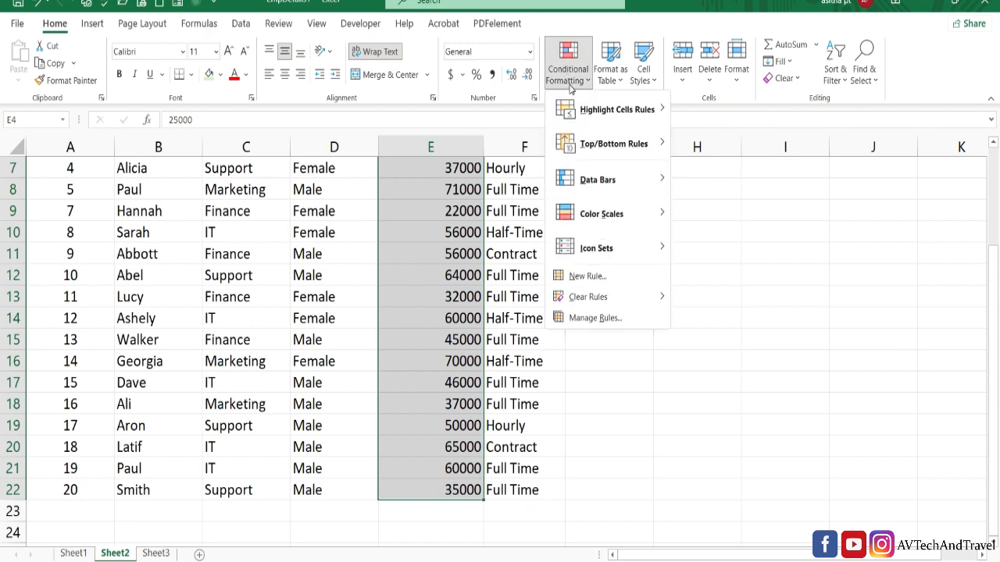
mouse_move(595, 148)
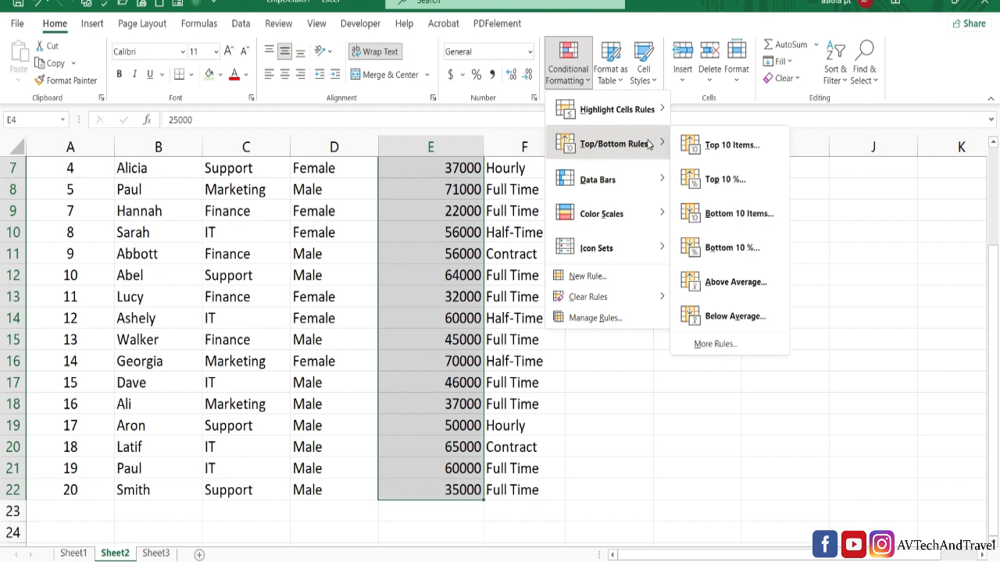
left_click(702, 145)
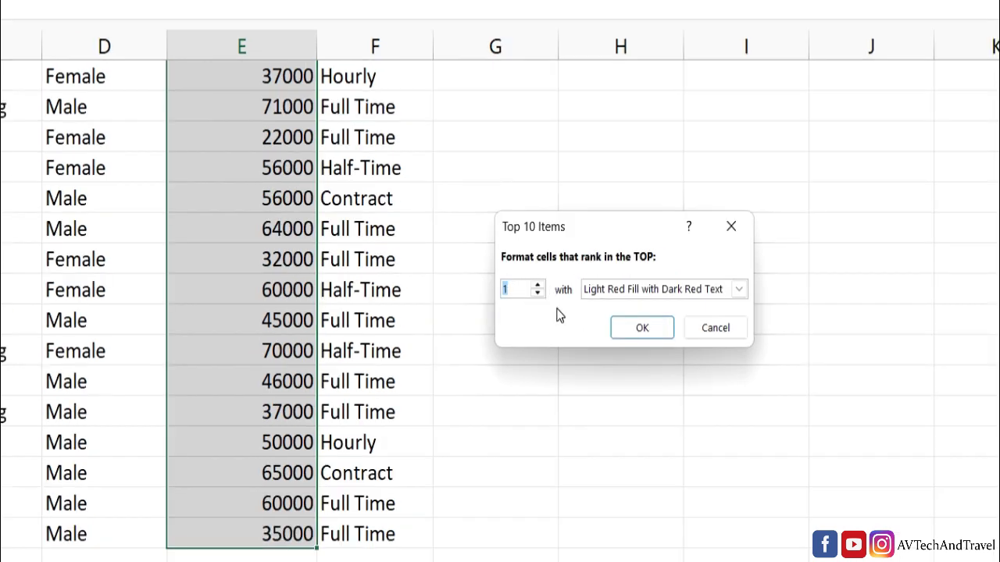
left_click(636, 333)
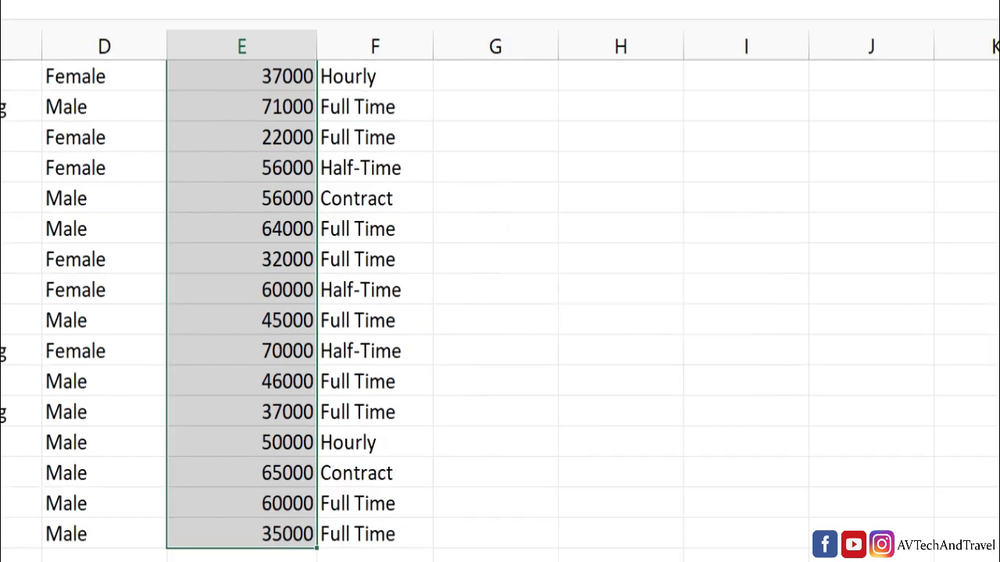
scroll(804, 179, "up", 3)
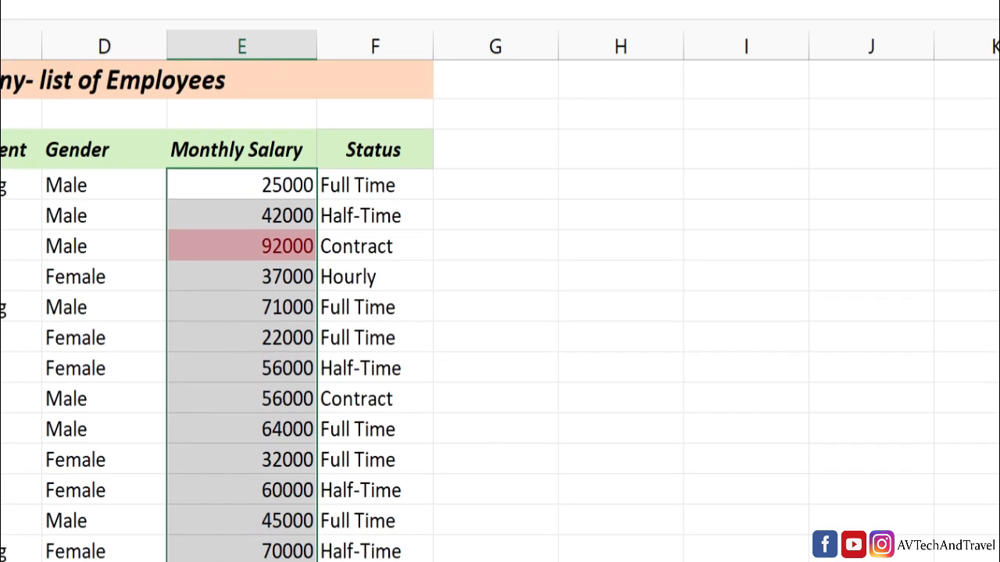
left_click(697, 241)
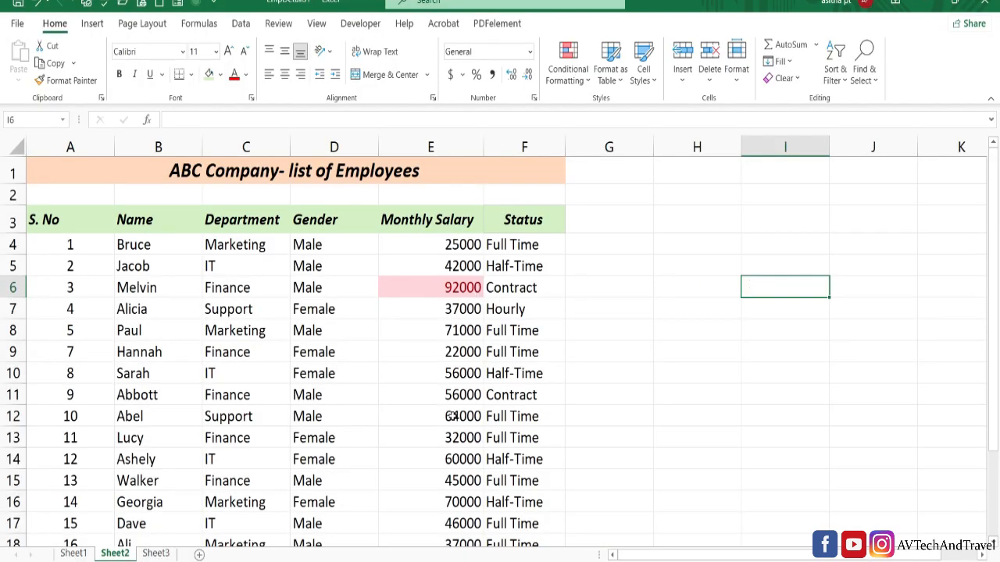
- Clear the conditional formatting rules from the entire sheet
left_click(568, 72)
mouse_move(587, 302)
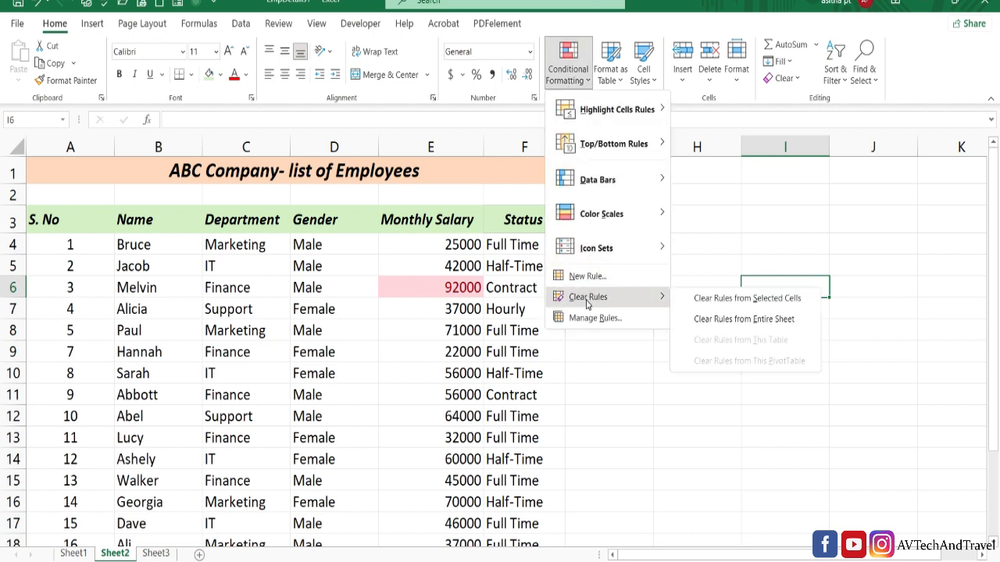
left_click(709, 319)
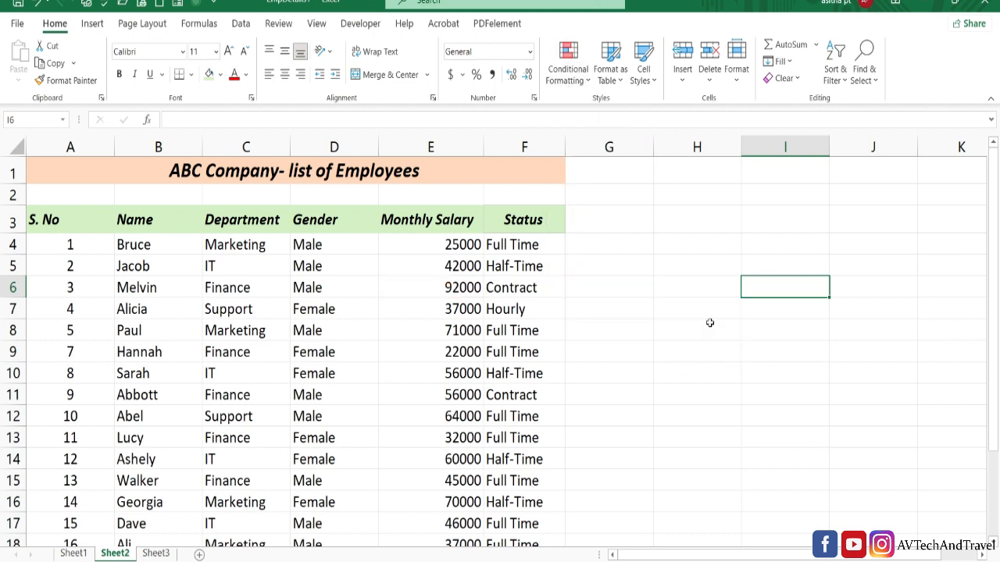
- Add a Bottom 10 Items rule to salaries E4:E22, highlighting the bottom 3 values in light red with dark red text
left_click_drag(462, 250, 441, 490)
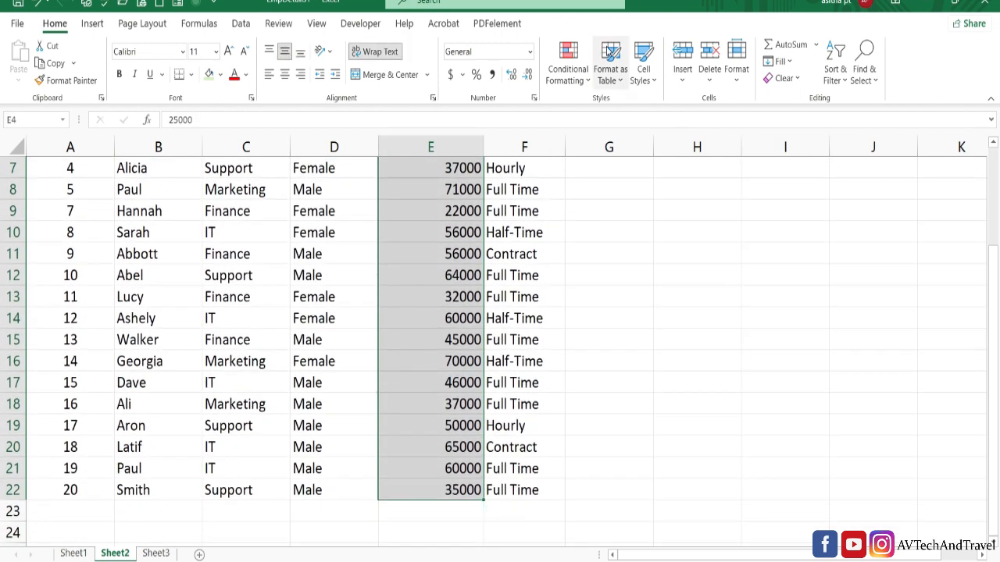
left_click(575, 81)
mouse_move(600, 148)
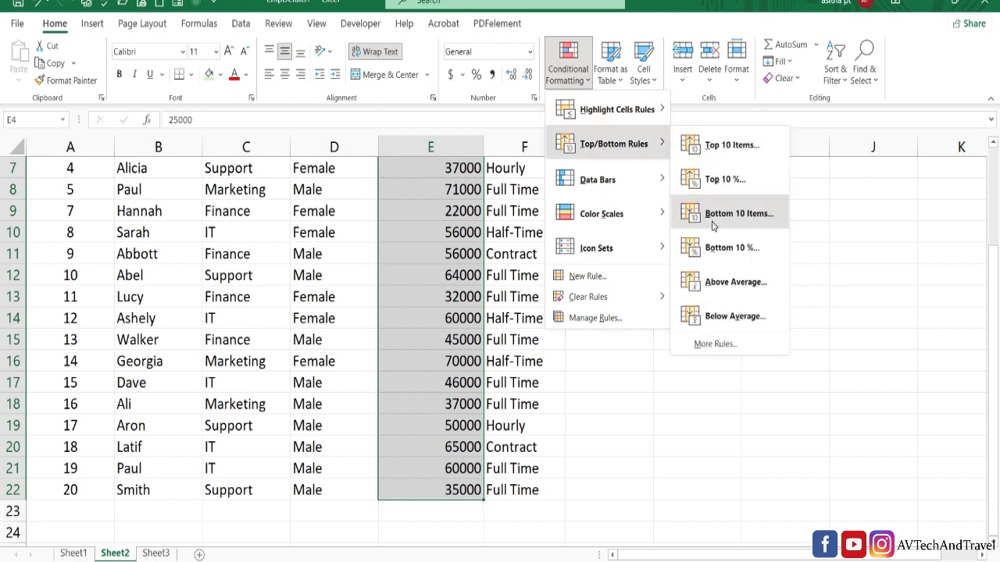
left_click(712, 225)
left_click(639, 321)
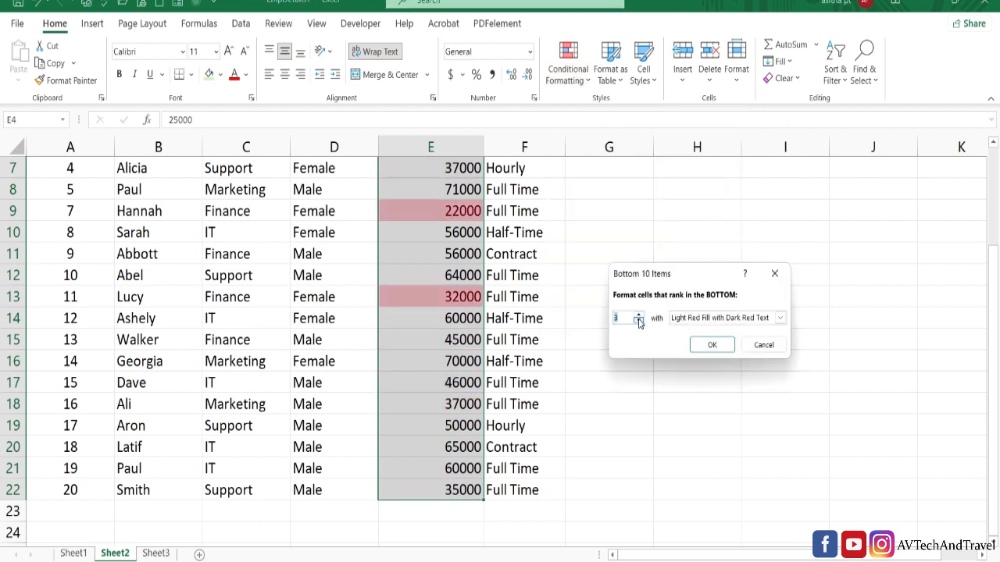
left_click(711, 345)
scroll(995, 200, "up", 2)
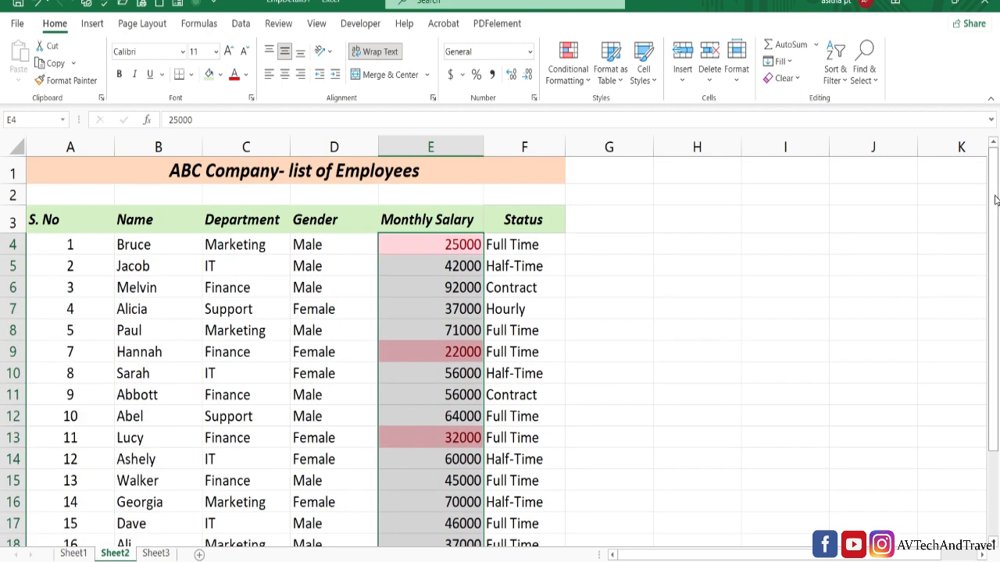
left_click(881, 328)
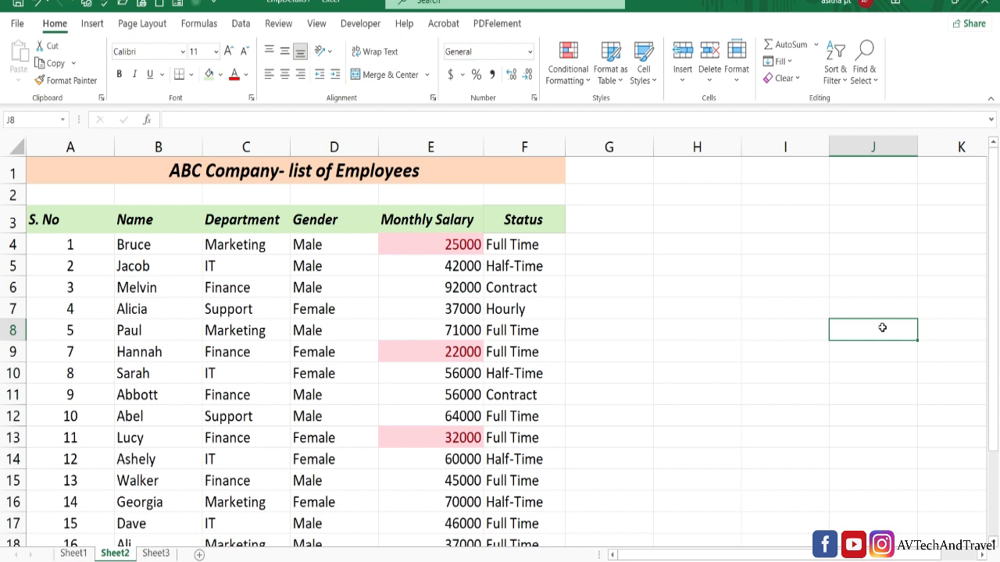
- Remove the bottom-salary highlighting by clearing all rules from Sheet2, and look at the available Top/Bottom rules
left_click(568, 69)
mouse_move(587, 297)
left_click(726, 317)
left_click(696, 308)
left_click(567, 69)
mouse_move(614, 143)
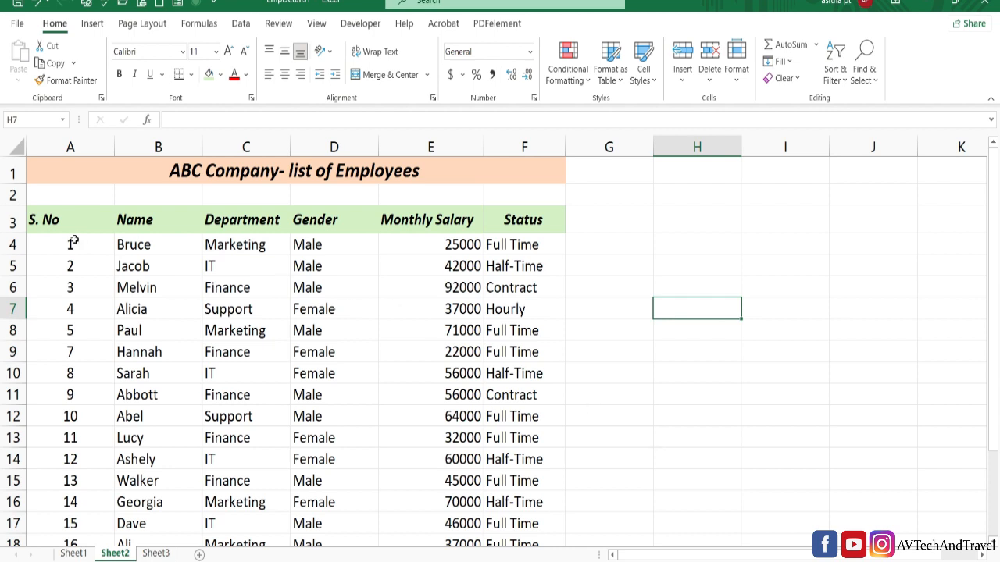
- Start a new formatting rule for the employee data A4:F22 that uses a formula to determine which cells to format
left_click_drag(68, 242, 540, 508)
left_click(577, 72)
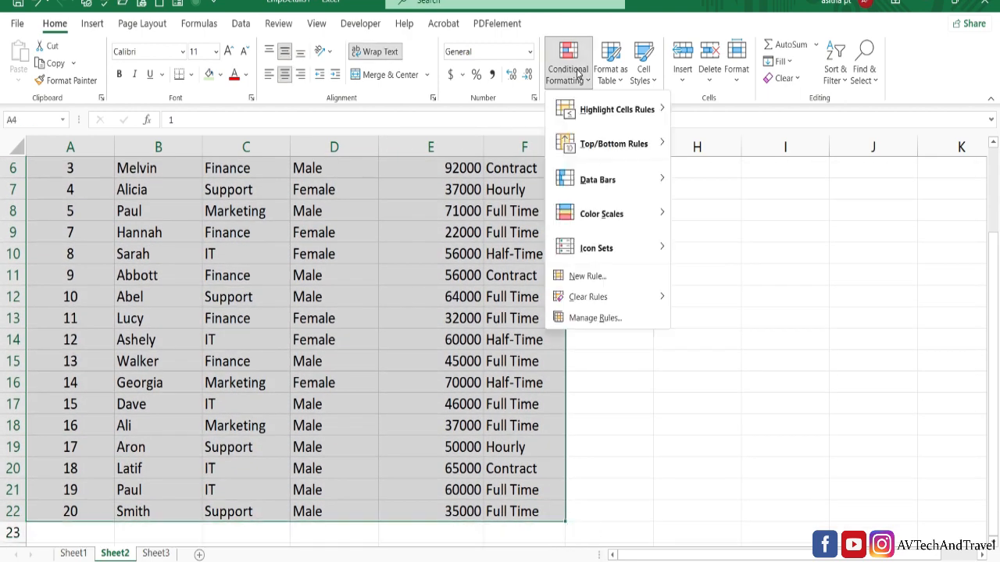
left_click(596, 281)
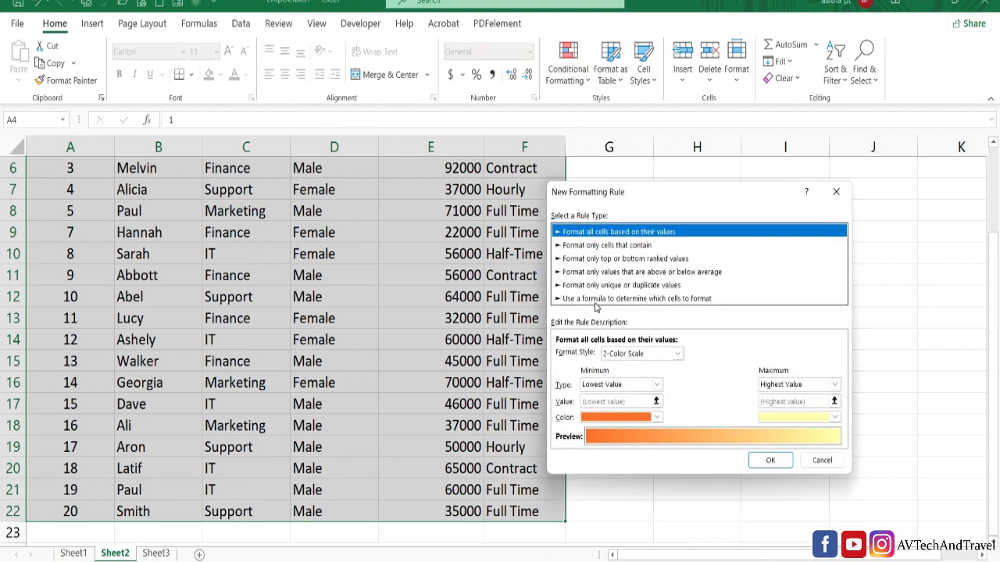
left_click(692, 300)
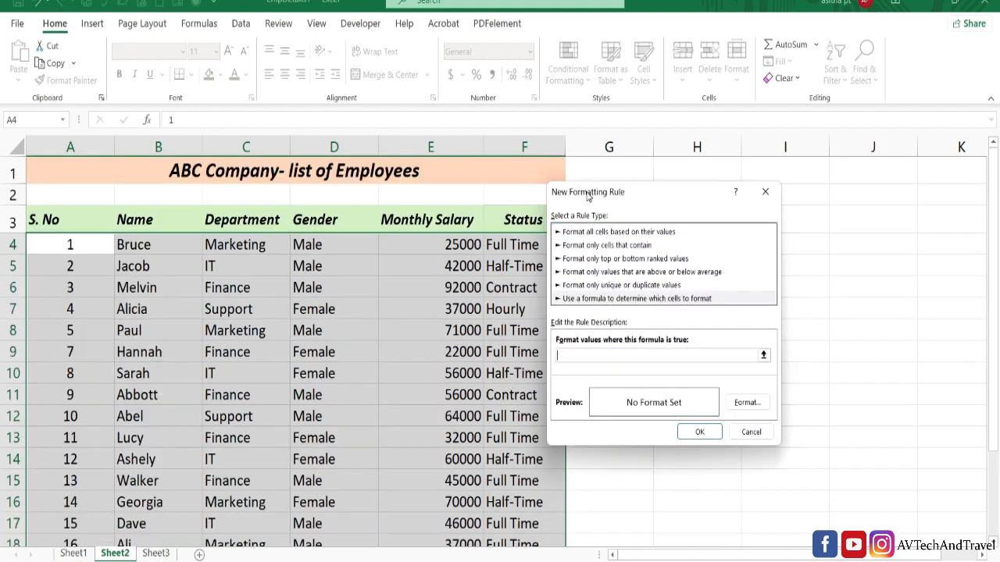
left_click_drag(589, 196, 632, 197)
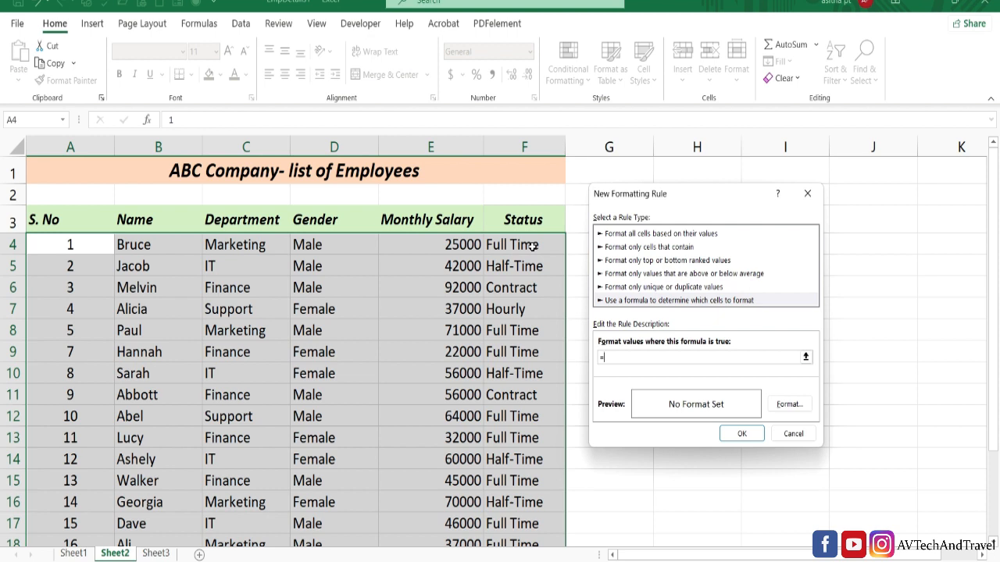
- Enter the rule formula =$F4="Full Time", locking only the Status column reference
left_click(532, 246)
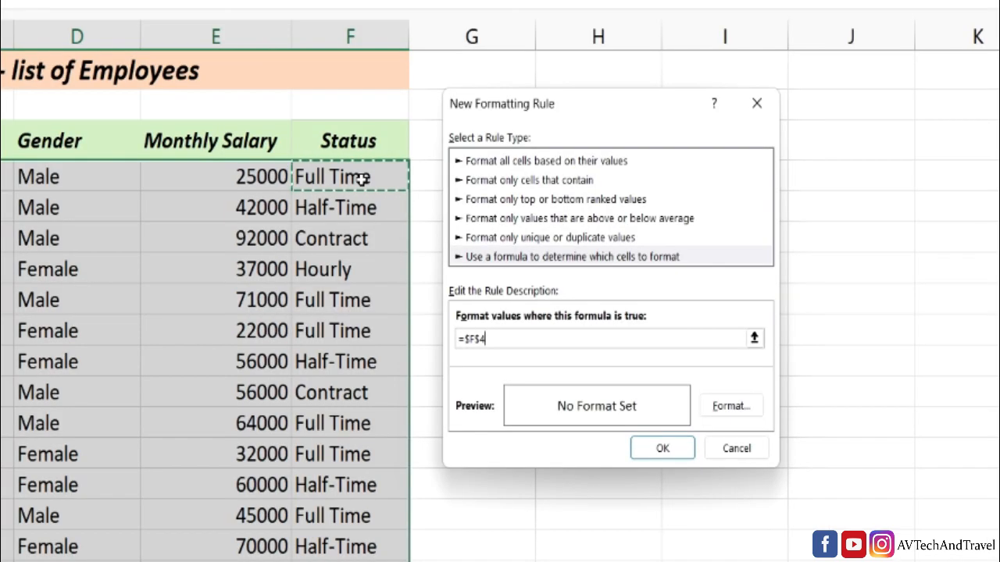
key("F4")
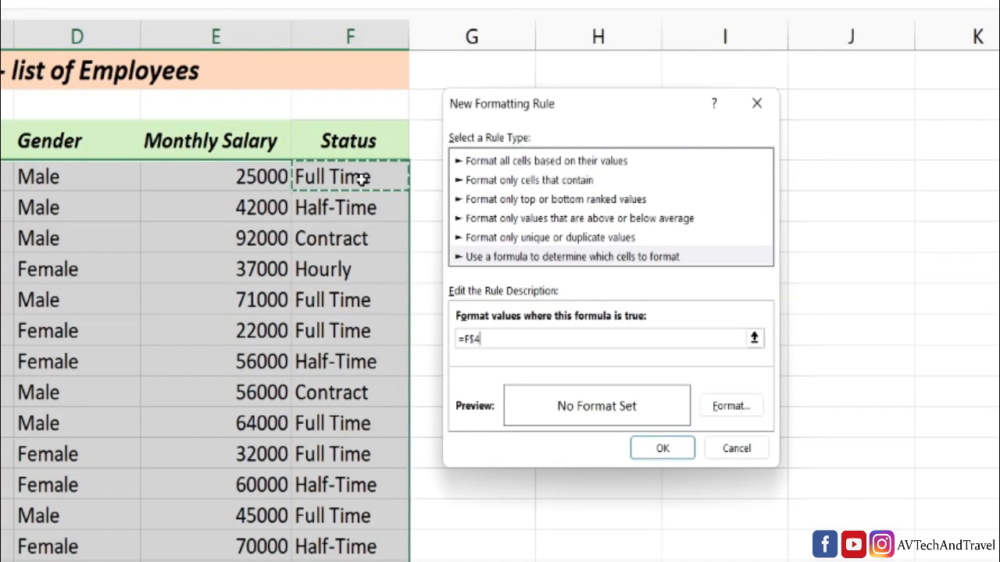
key("F4")
type("=\"")
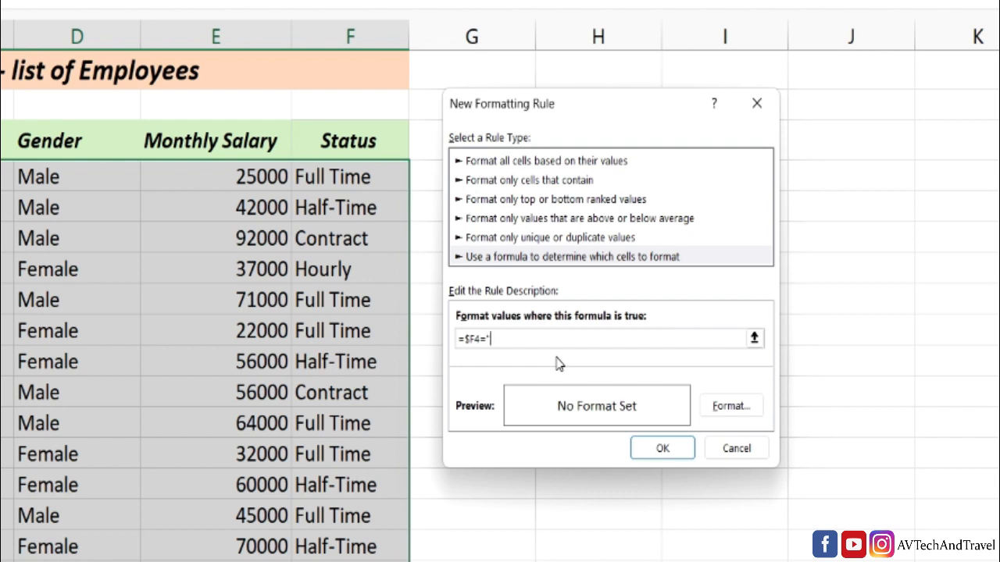
type("Full Time")
- Give the Full Time rule a light blue fill, apply it and check the employee rows
left_click(731, 407)
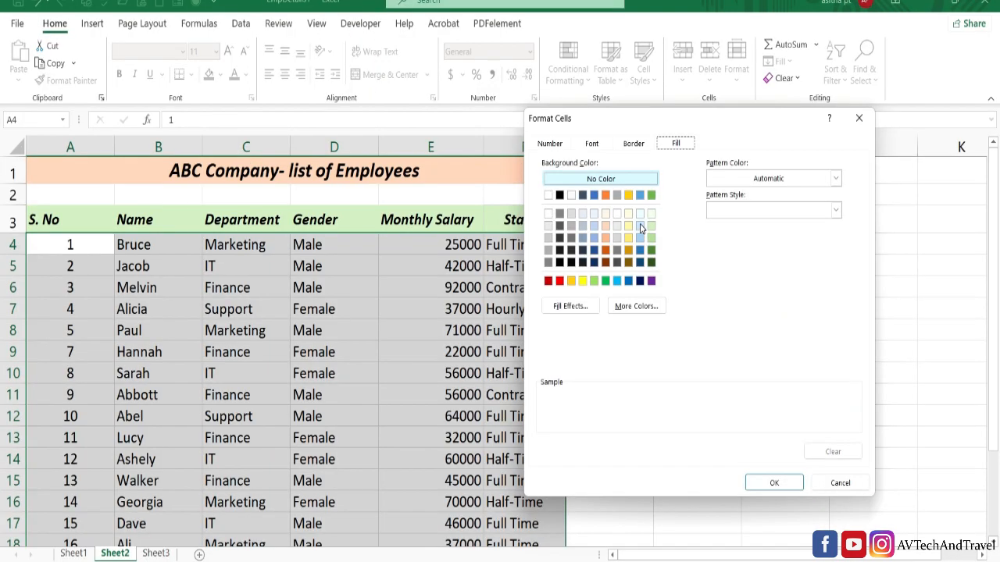
left_click(641, 226)
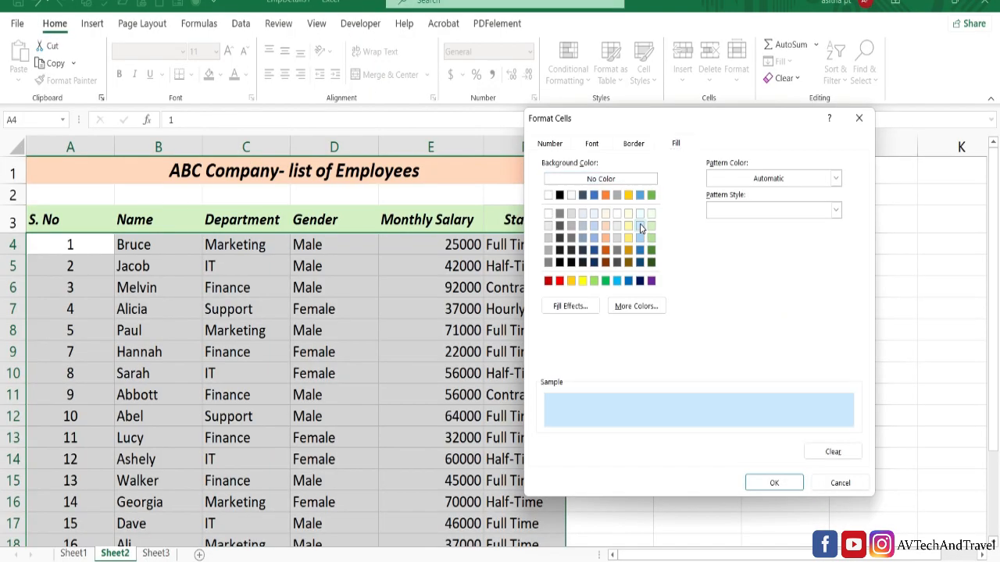
left_click(766, 481)
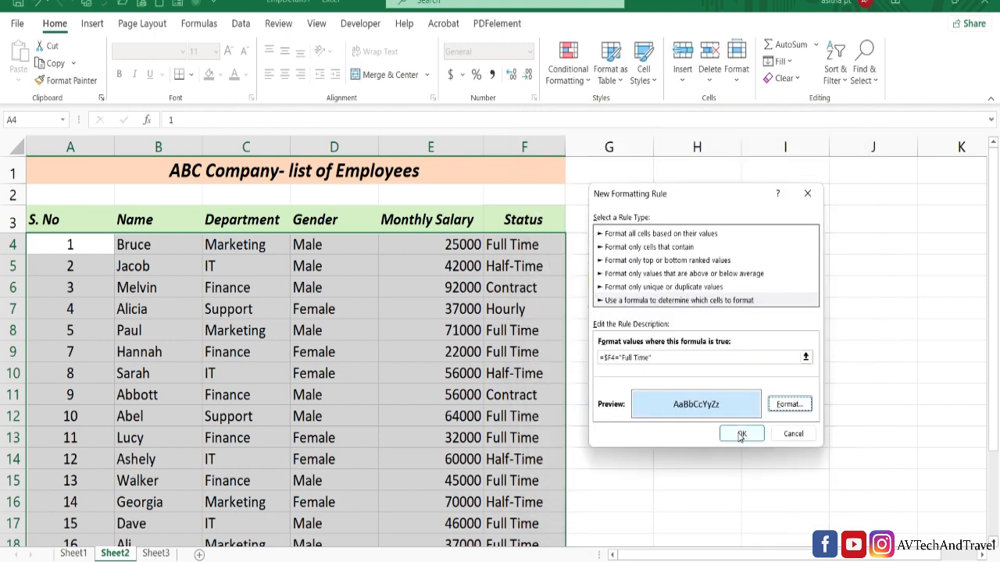
left_click(740, 435)
left_click(739, 438)
left_click_drag(994, 363, 989, 329)
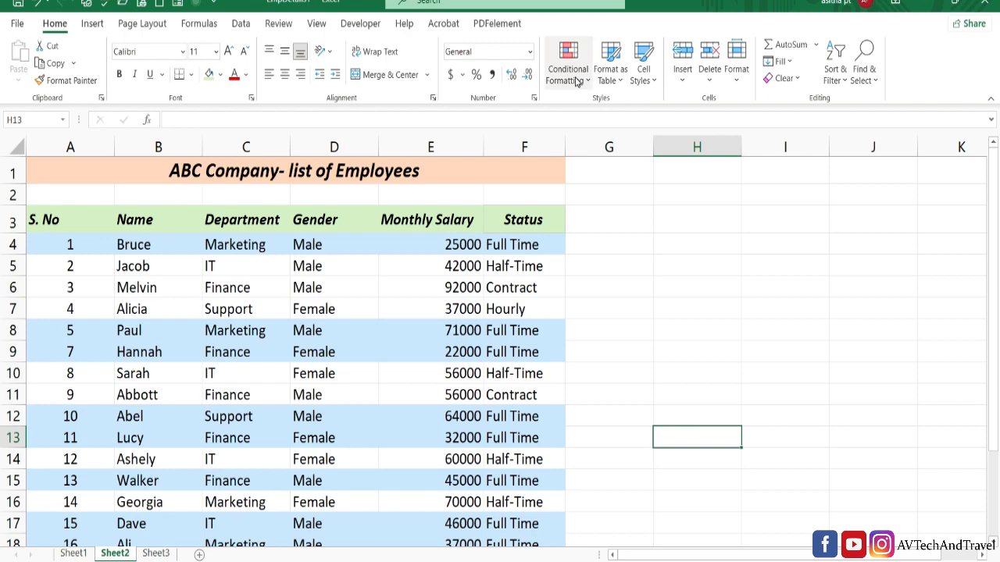
- Change the existing rule's formula for A4:F22 to =$F4="Contract", apply it and check the highlighted rows
left_click(68, 245)
left_click_drag(68, 245, 547, 547)
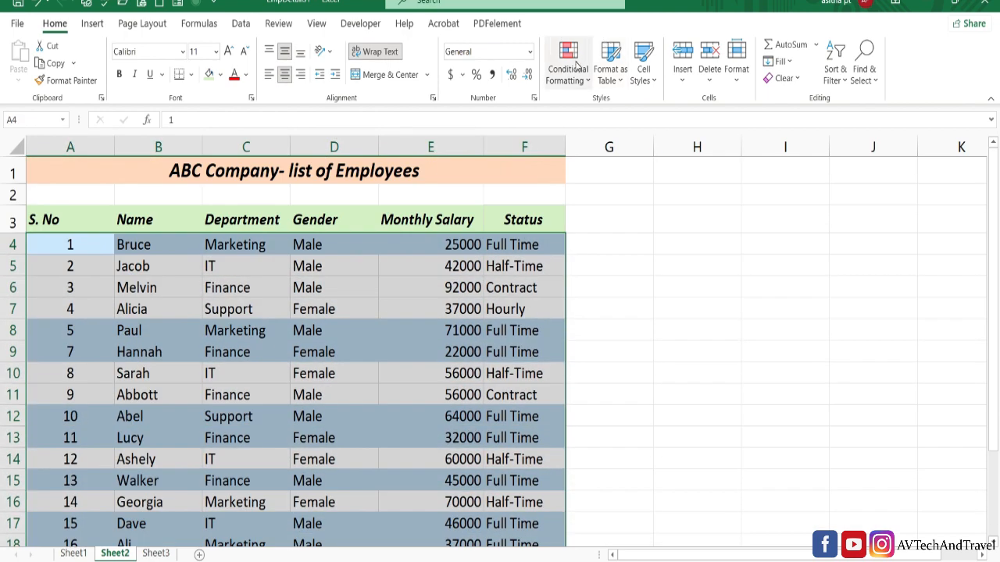
left_click(576, 69)
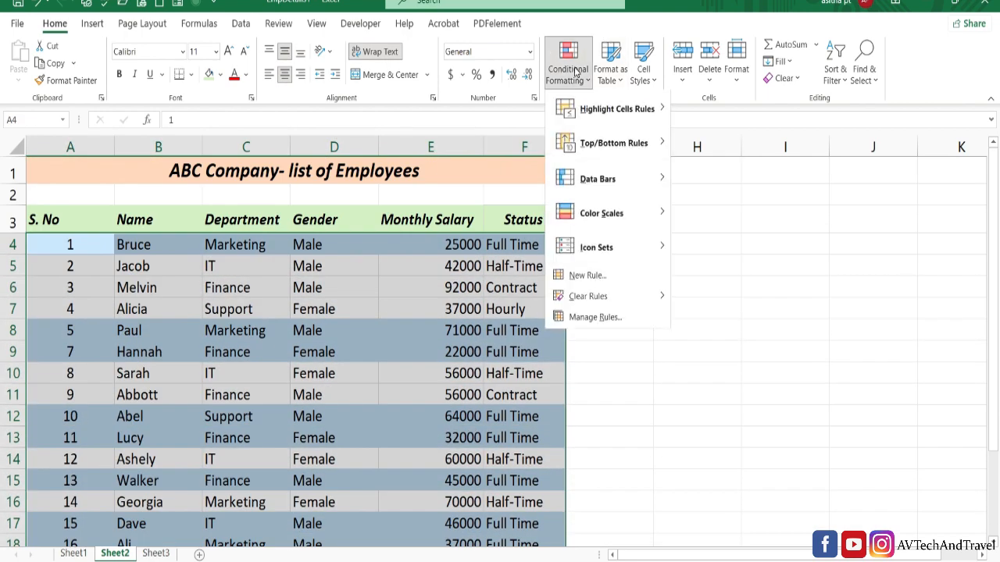
left_click(598, 316)
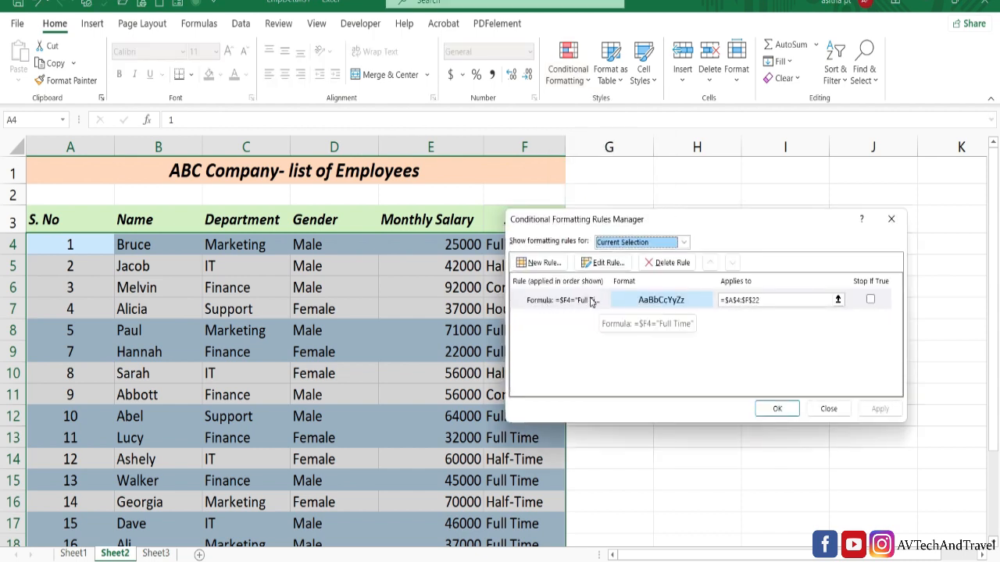
double_click(601, 301)
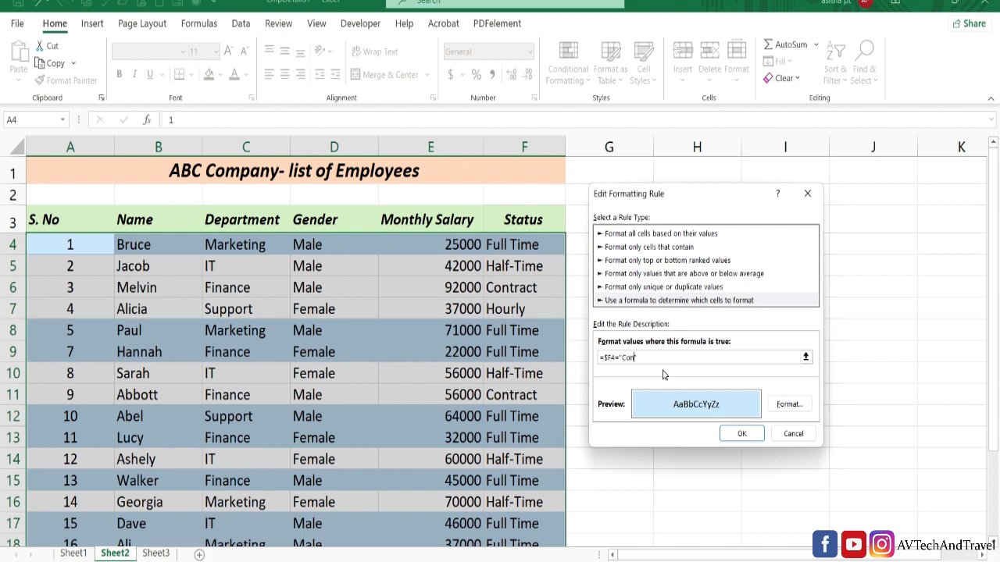
left_click(744, 436)
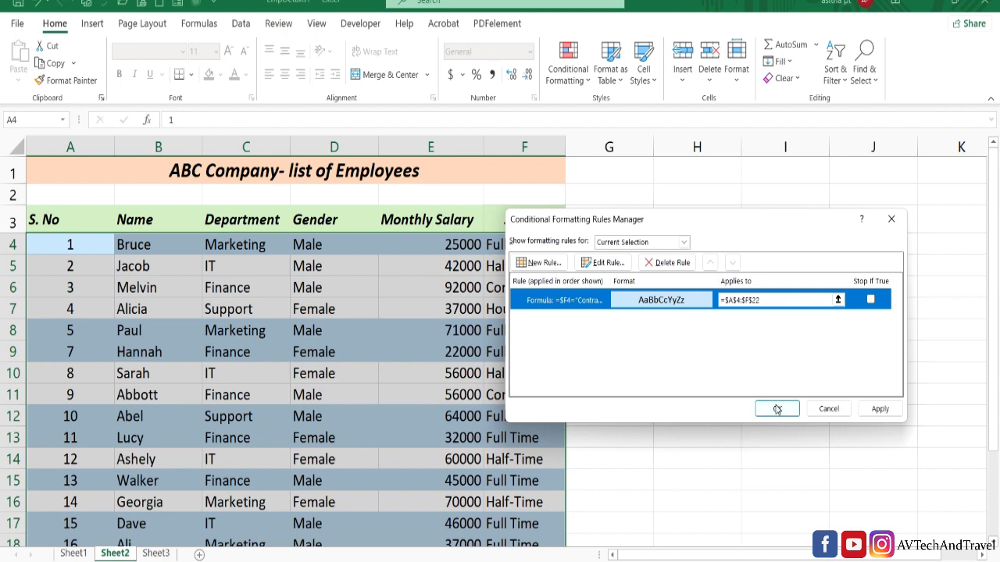
left_click(777, 409)
left_click(777, 412)
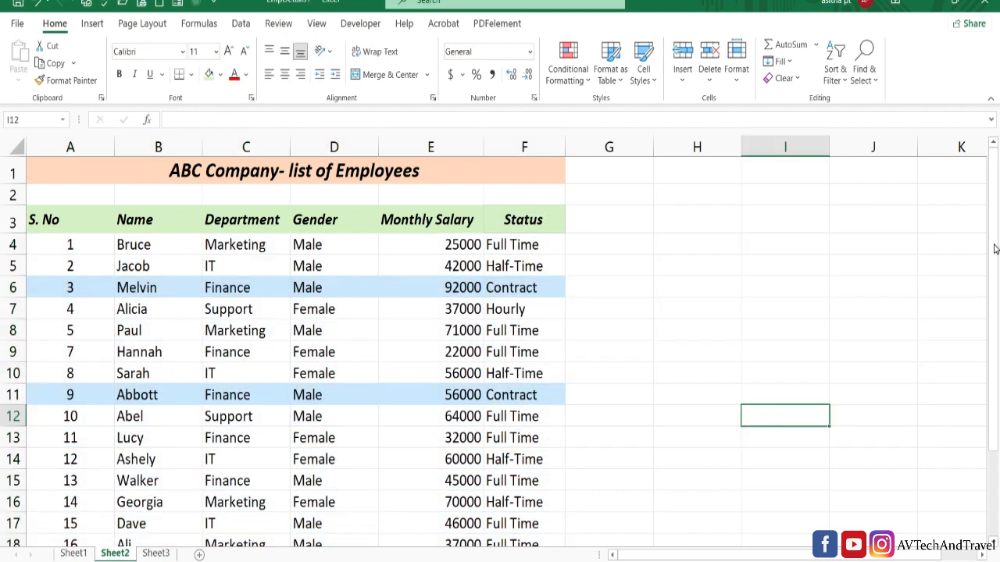
left_click_drag(994, 249, 996, 390)
left_click_drag(997, 348, 970, 173)
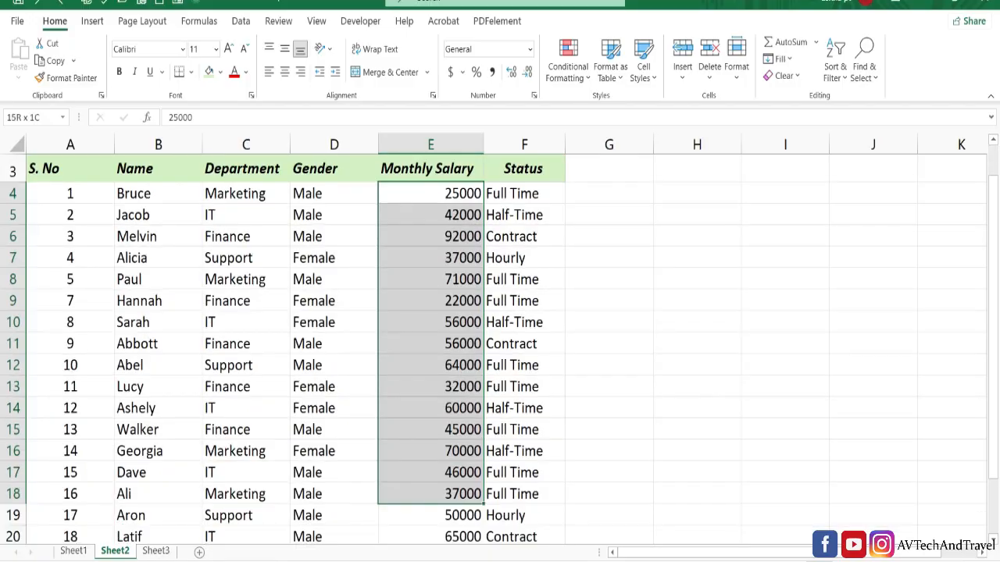
- Apply blue gradient-fill data bars to the monthly salaries in E4:E22 and check the bars against the values
left_click_drag(437, 539, 462, 488)
left_click(572, 82)
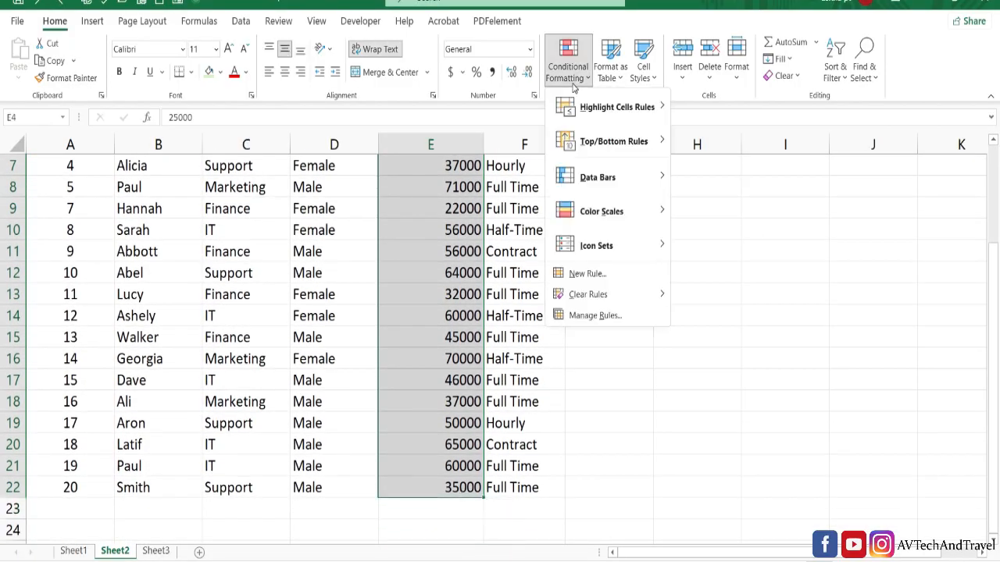
mouse_move(637, 186)
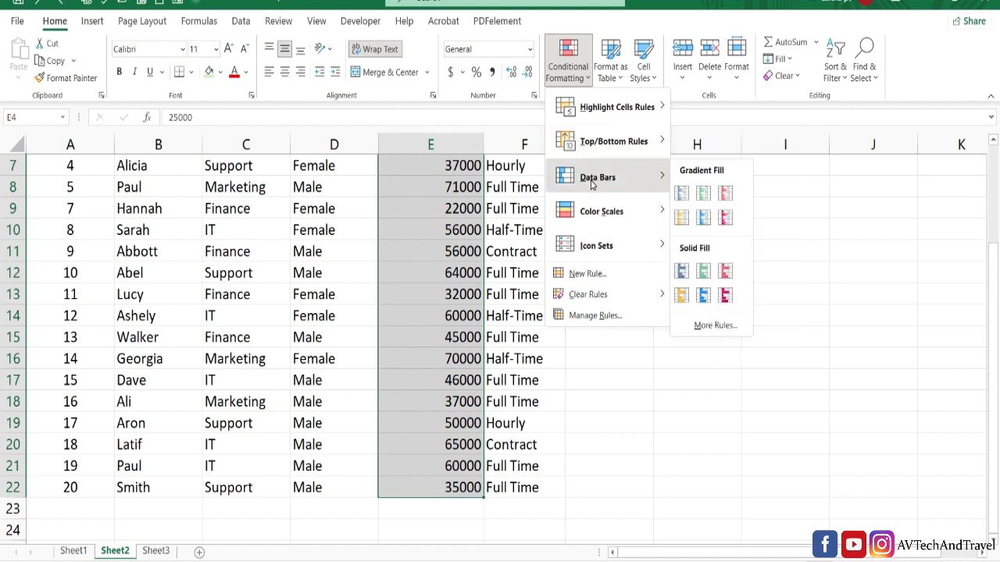
left_click(681, 195)
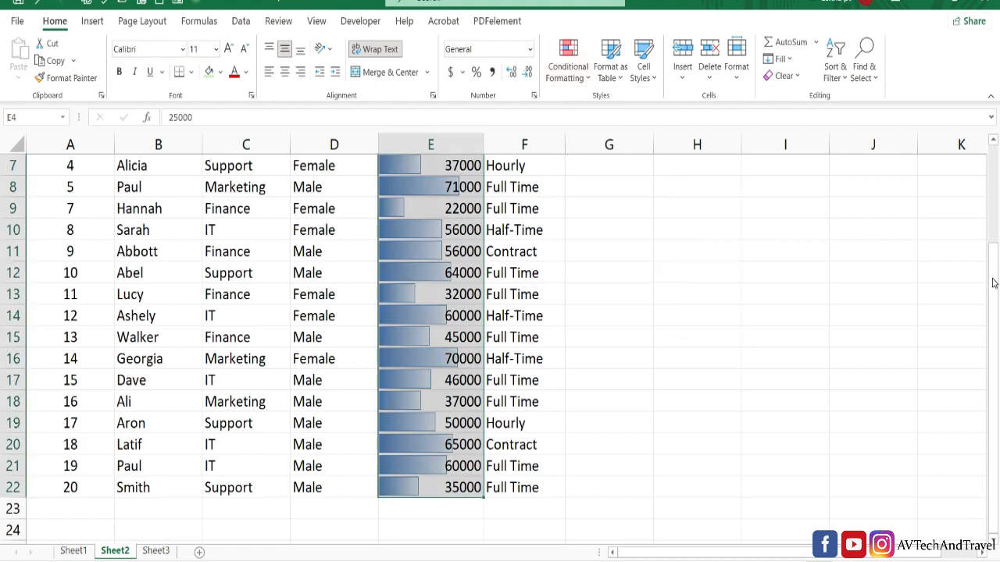
scroll(757, 261, "up", 2)
left_click(757, 261)
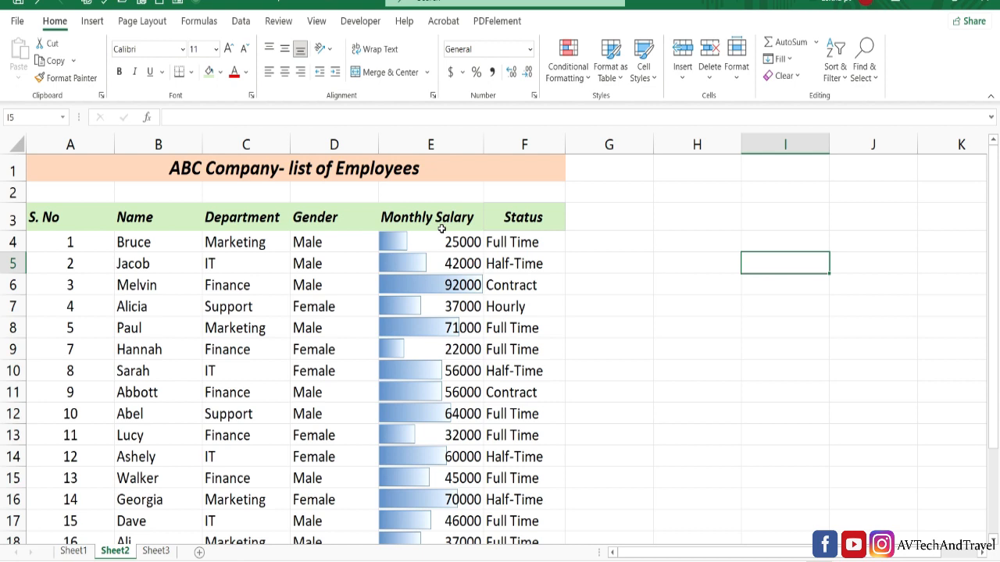
- Switch the data bars on the monthly salaries to the blue solid fill
left_click(473, 286)
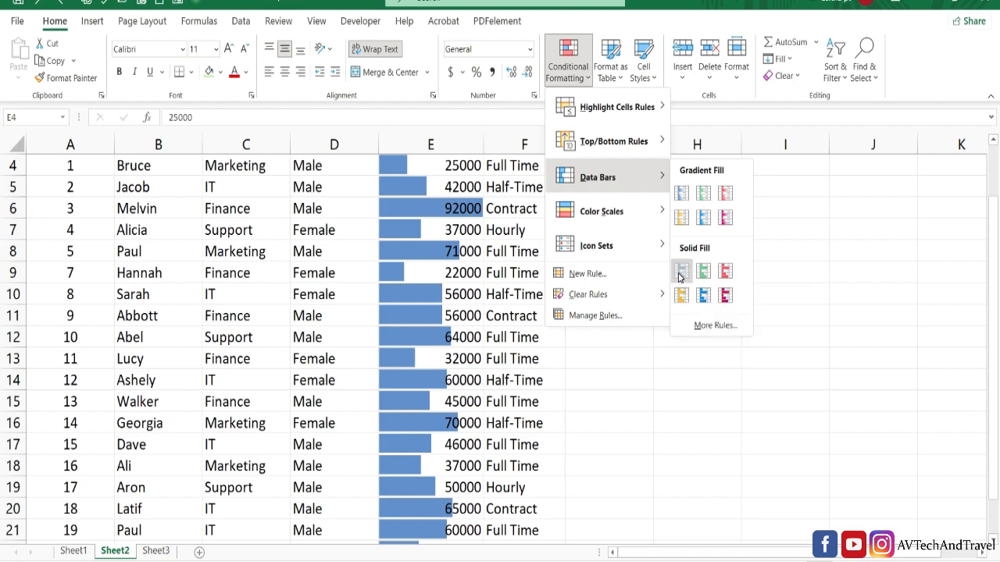
left_click(680, 273)
left_click(677, 274)
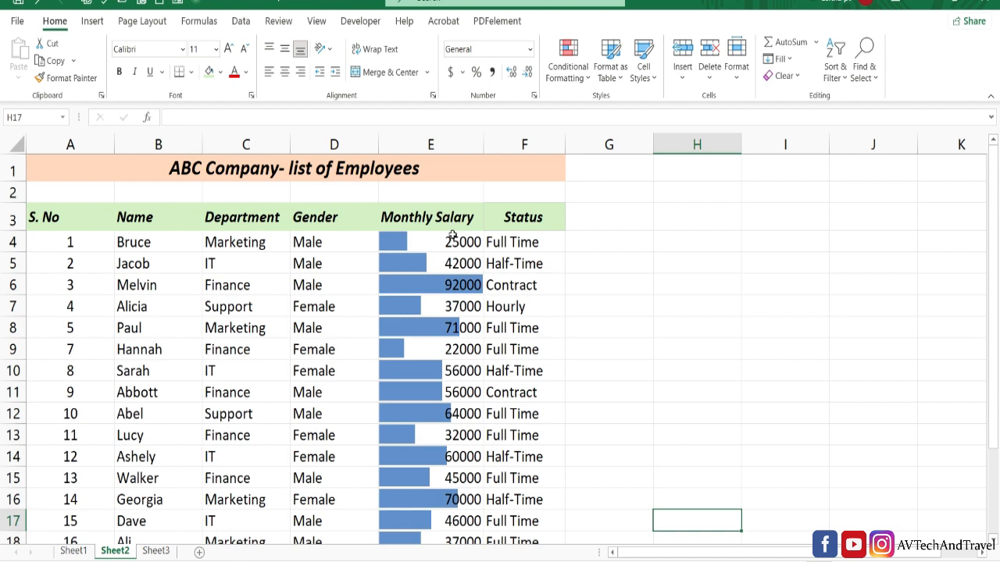
- Try a custom blue solid-fill data bar rule with Show Bar Only enabled on E4:E22, review the column and undo it
left_click_drag(452, 241, 449, 489)
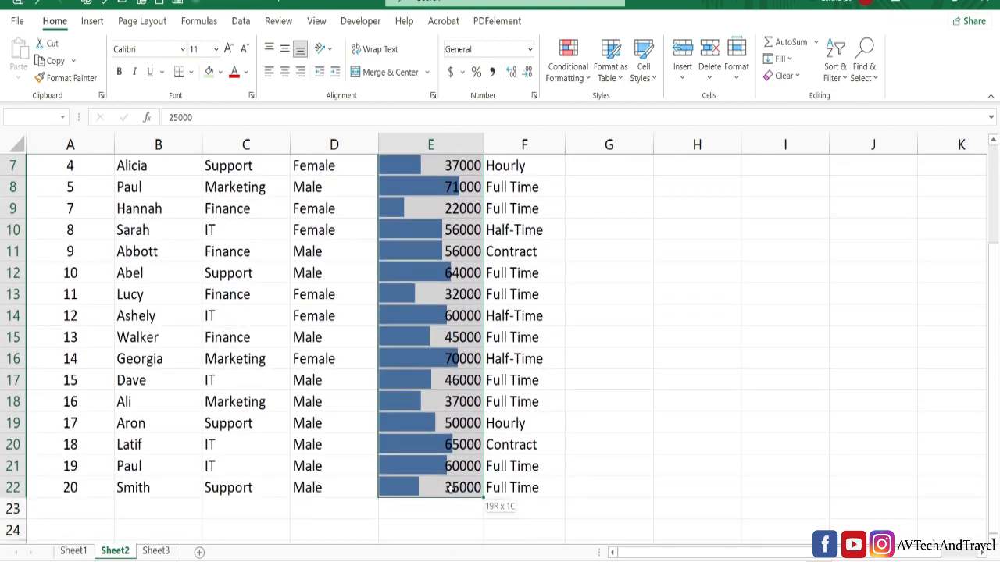
left_click(582, 78)
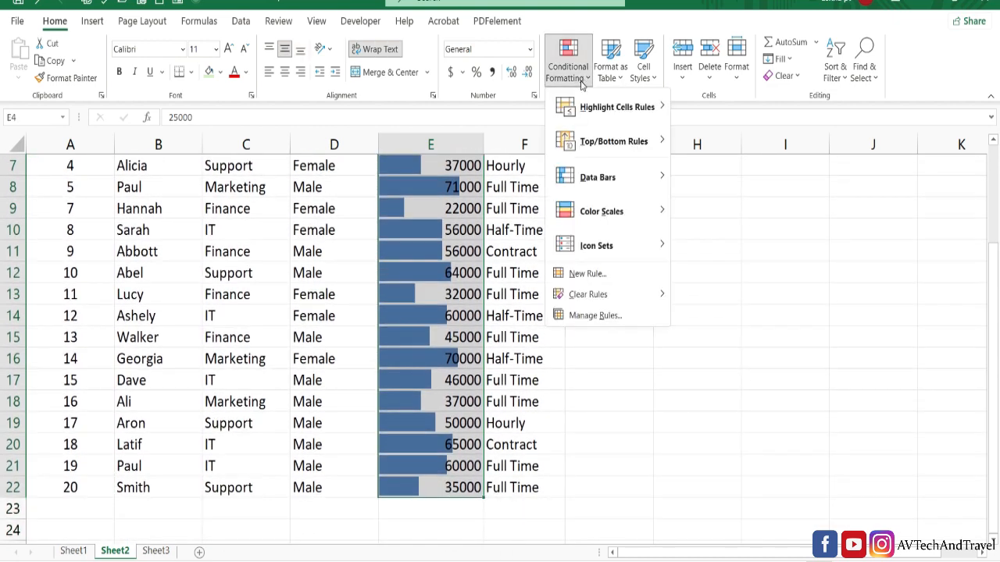
mouse_move(595, 182)
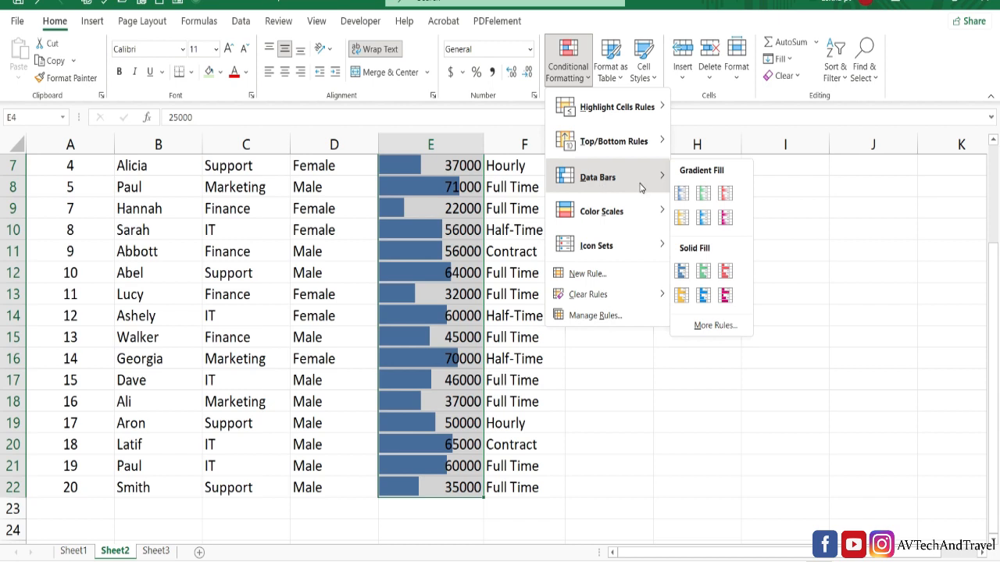
left_click(710, 328)
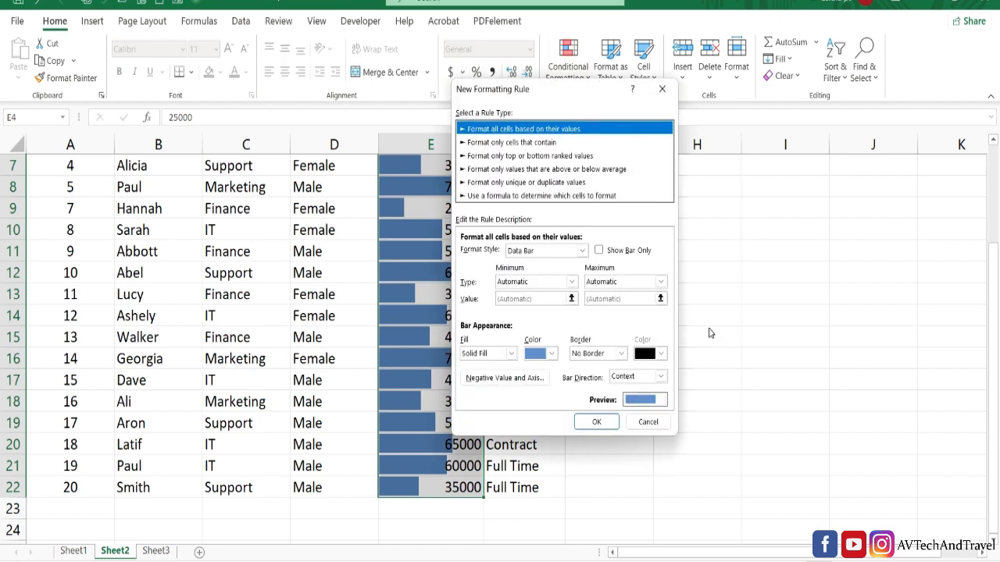
left_click(599, 251)
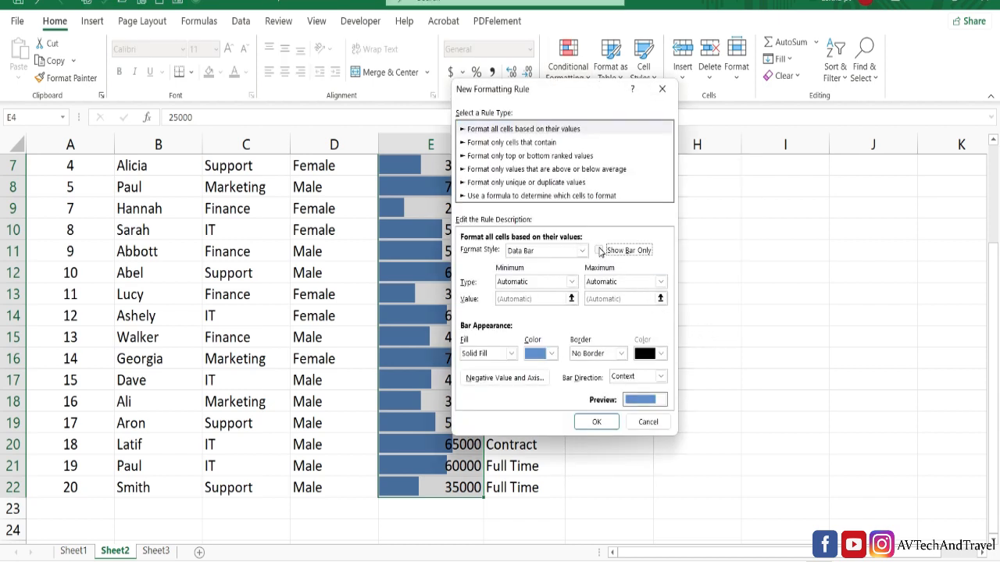
left_click(597, 424)
left_click(877, 356)
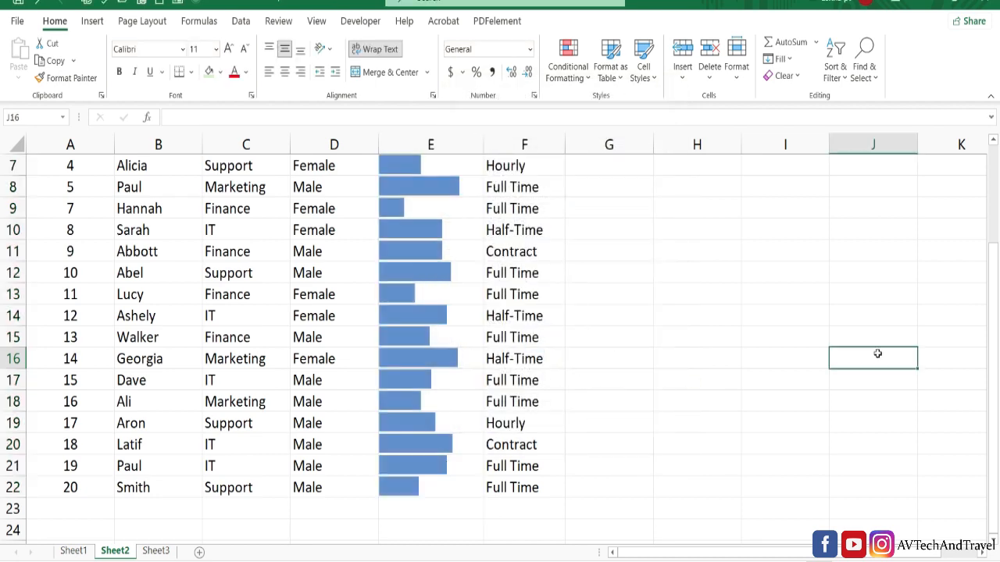
scroll(993, 295, "up", 2)
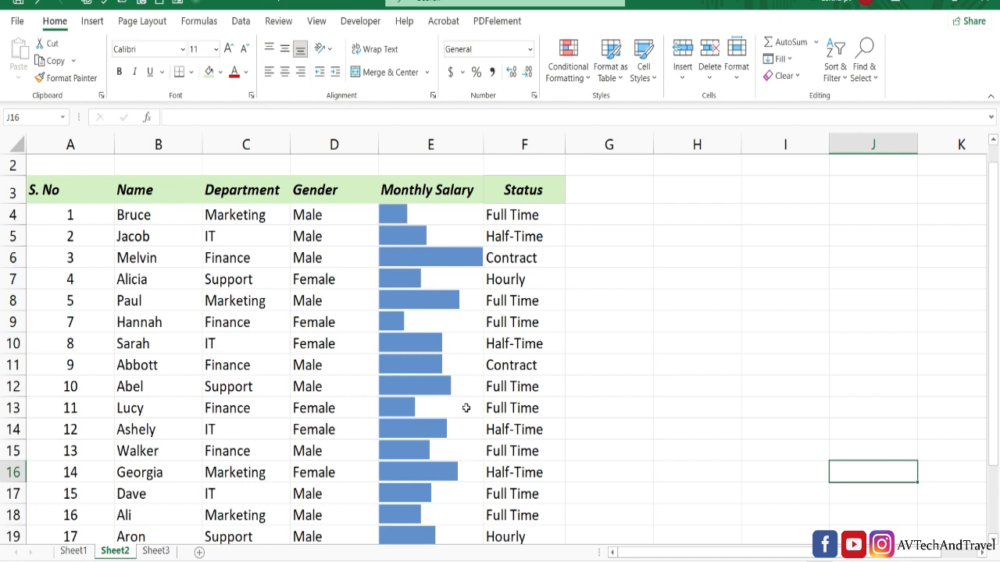
key("ctrl+z")
- Apply the directional icon set of three coloured arrows to the monthly salaries in E4:E22
left_click(568, 64)
mouse_move(605, 226)
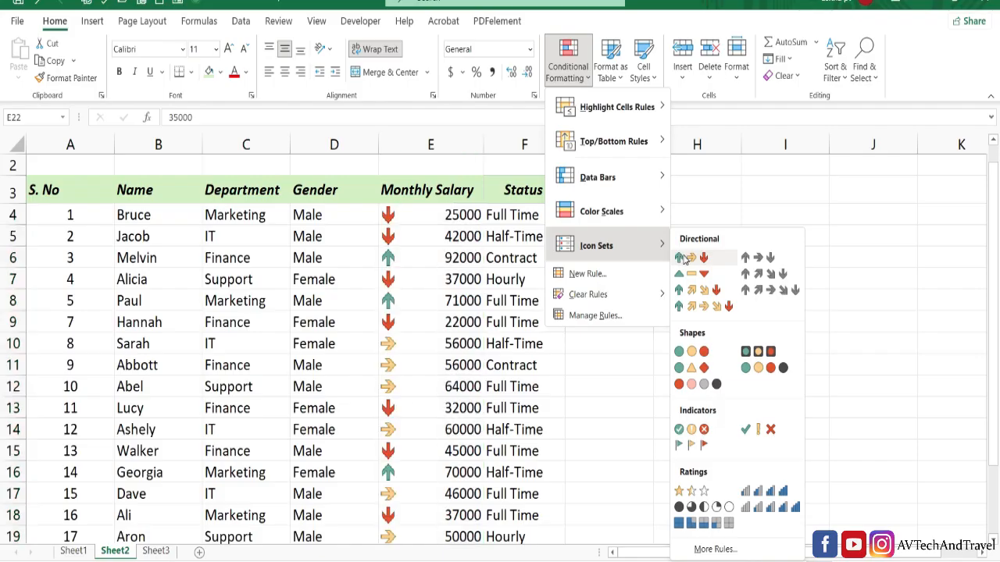
left_click(688, 260)
- Replace the salary arrows with the three-star ratings icon set in the Monthly Salary column
left_click(430, 258)
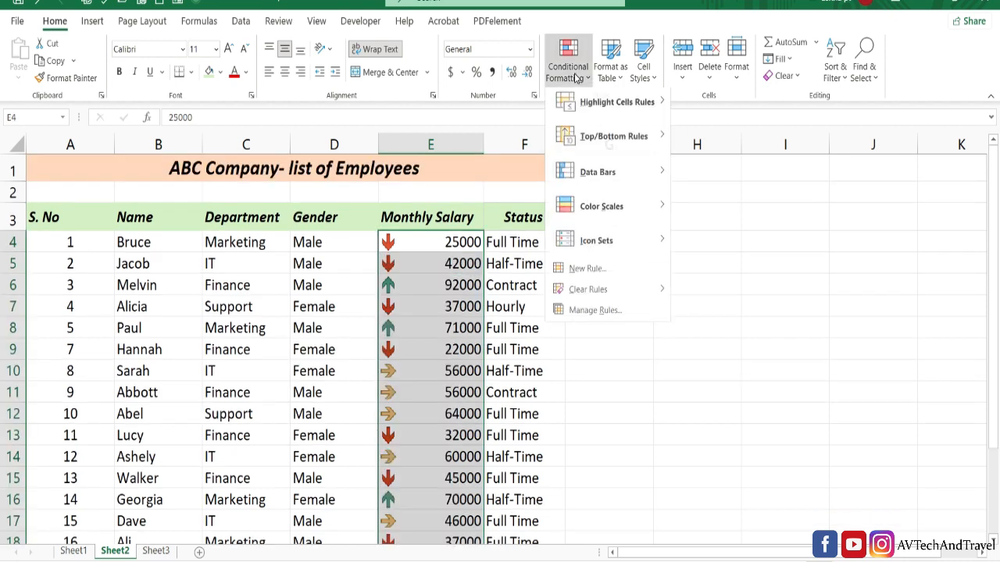
mouse_move(581, 245)
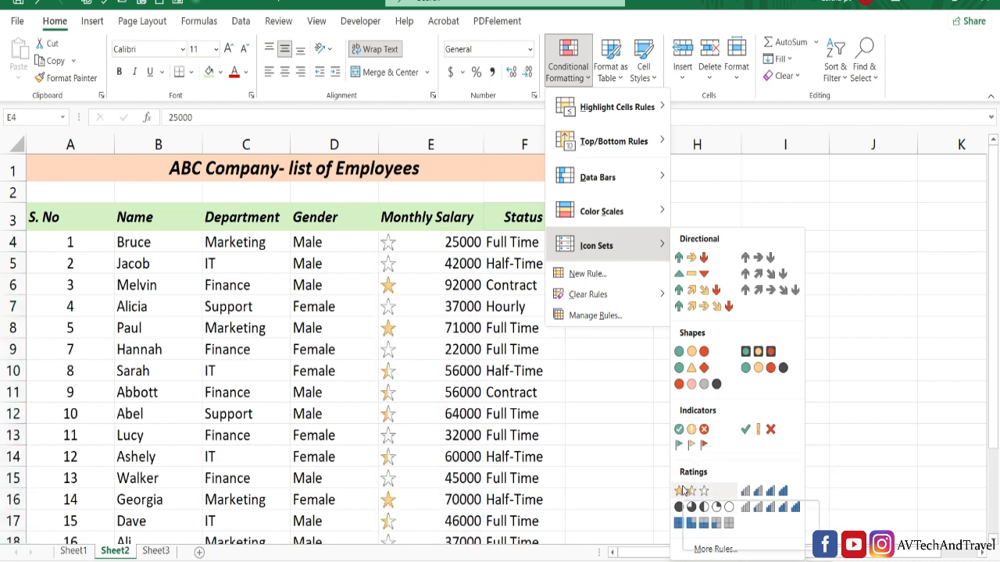
left_click(683, 490)
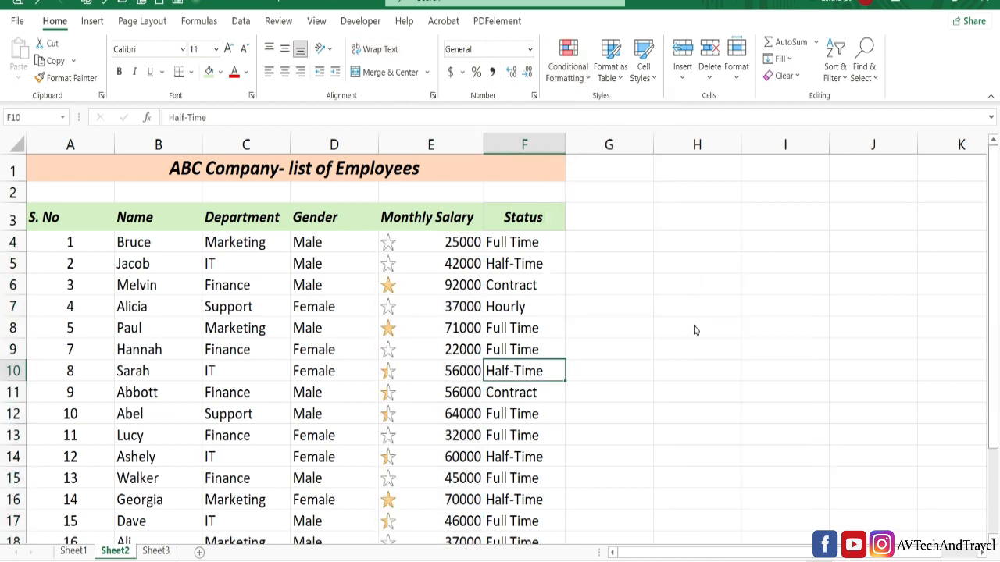